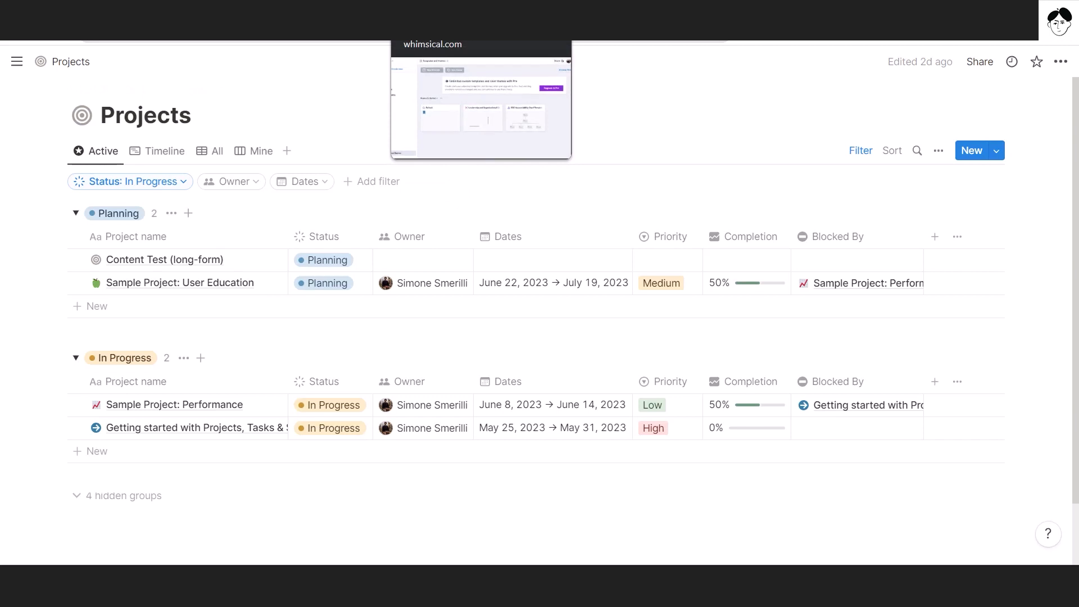
Switch to Whimsical and create a new file from the Entity Relationship Diagram template.
{"action": "left_click", "coordinate": [469, 7]}
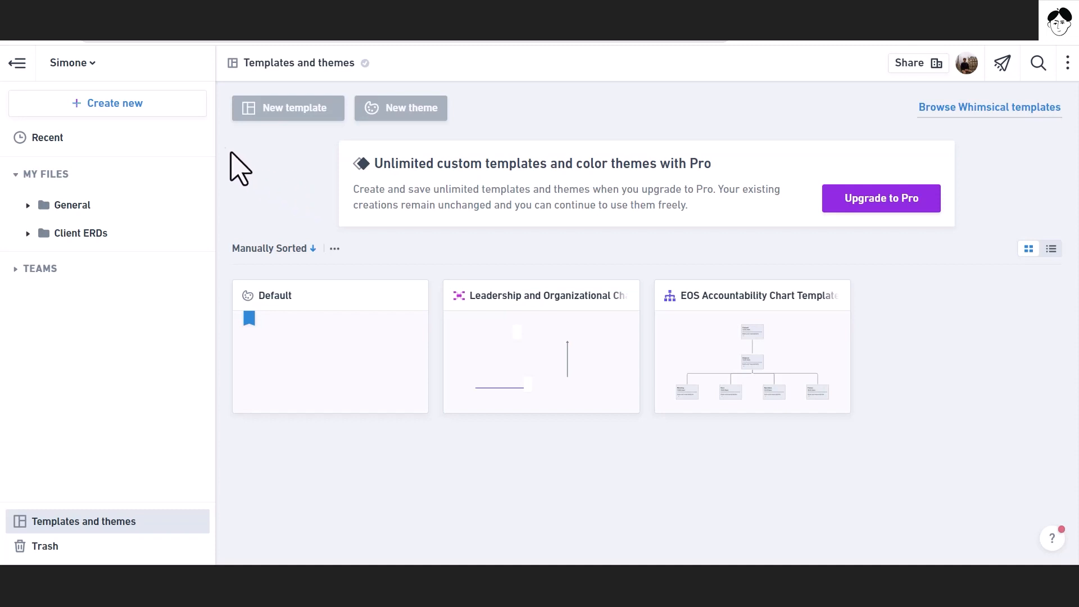
{"action": "left_click", "coordinate": [171, 106]}
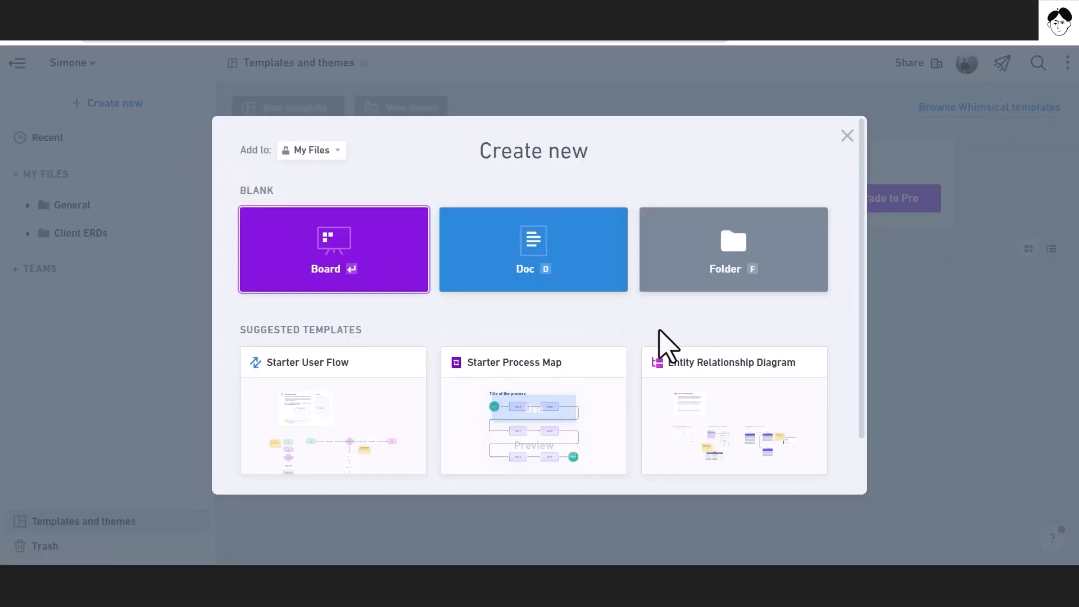
{"action": "mouse_move", "coordinate": [672, 387]}
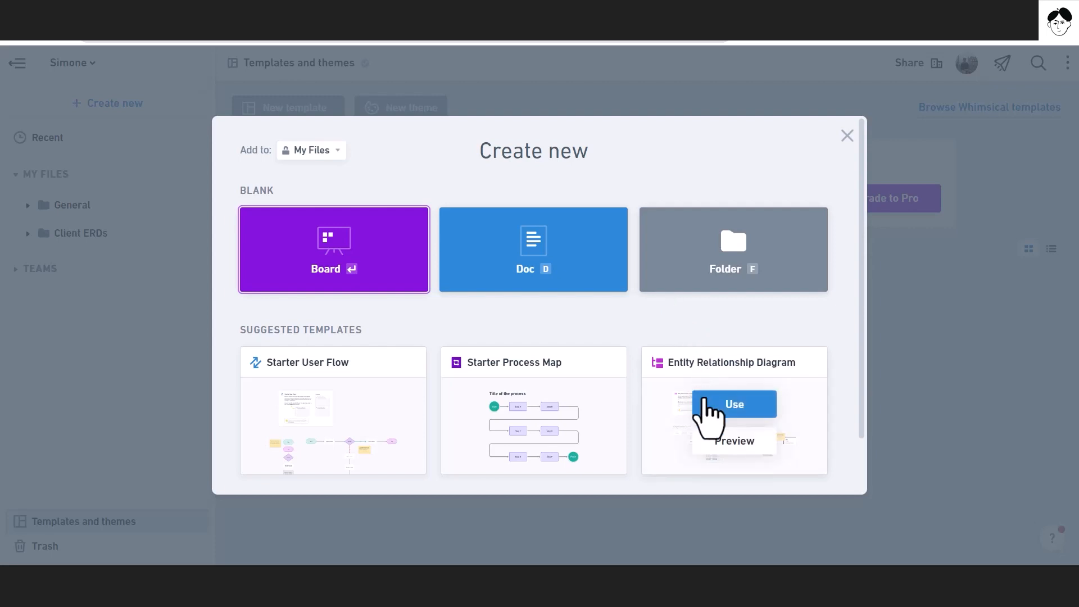
{"action": "left_click", "coordinate": [703, 400]}
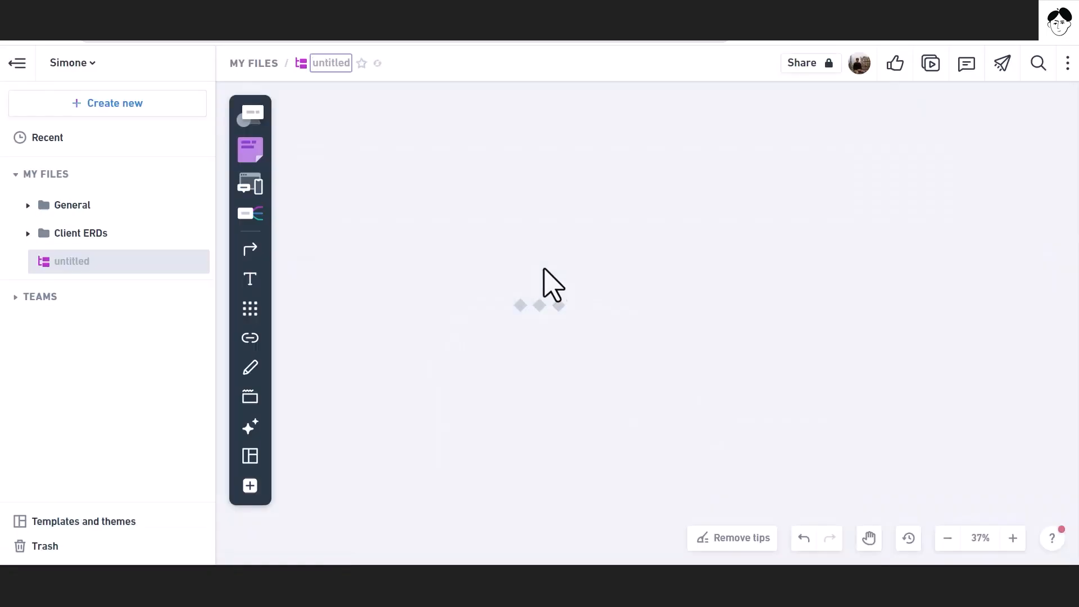
{"action": "left_click", "coordinate": [389, 255]}
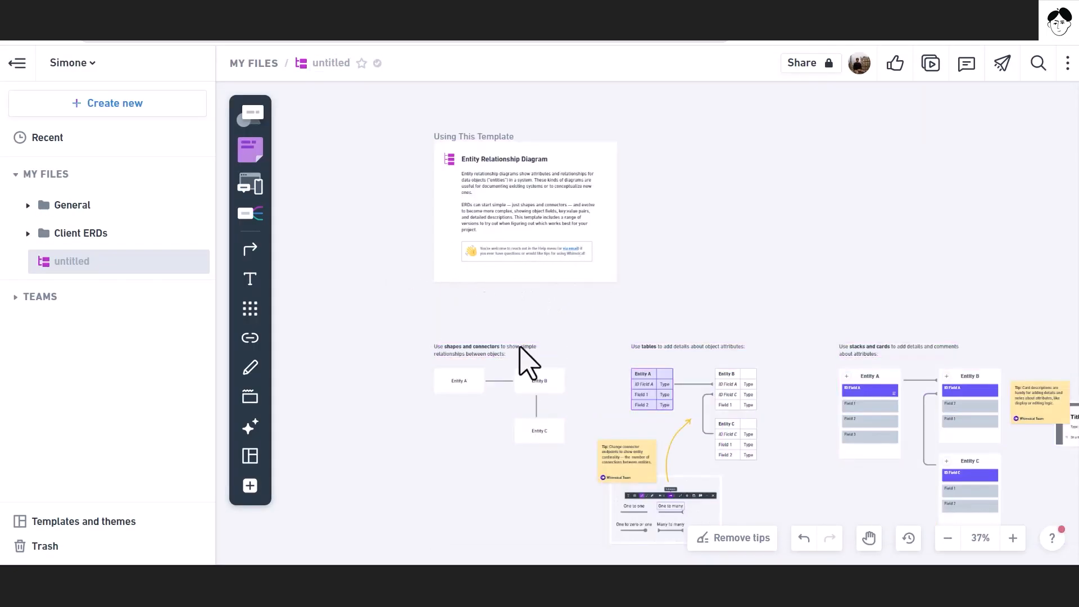
Hide the file sidebar so the template's example diagrams have more room on the canvas.
{"action": "scroll", "coordinate": [533, 306], "scroll_direction": "right", "scroll_amount": 4}
{"action": "scroll", "coordinate": [534, 306], "scroll_direction": "down", "scroll_amount": 2}
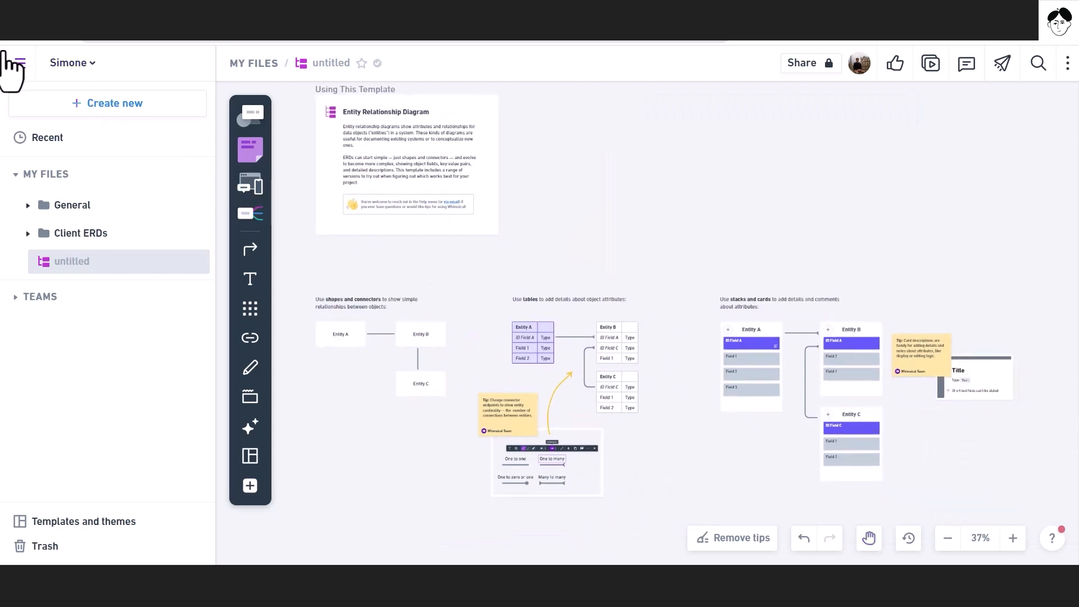
{"action": "left_click", "coordinate": [6, 54]}
{"action": "scroll", "coordinate": [405, 314], "scroll_direction": "down", "scroll_amount": 3}
{"action": "scroll", "coordinate": [404, 314], "scroll_direction": "left", "scroll_amount": 2}
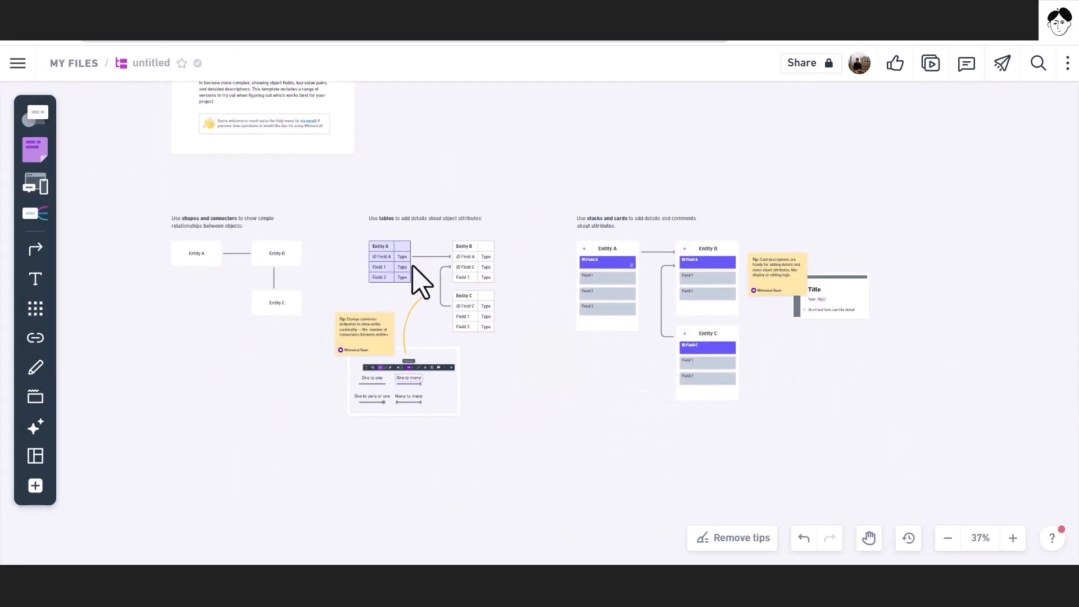
{"action": "scroll", "coordinate": [427, 280], "scroll_direction": "up", "scroll_amount": 2}
Examine the Entity A and Entity B tables and the connector between them in the tables example.
{"action": "left_click", "coordinate": [393, 272]}
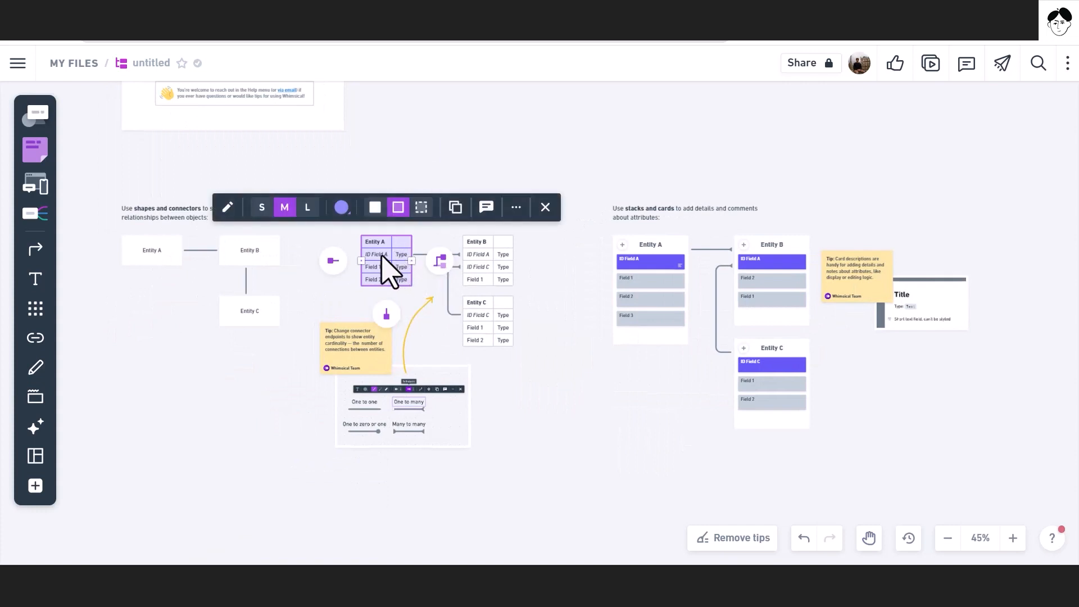
{"action": "left_click", "coordinate": [533, 397]}
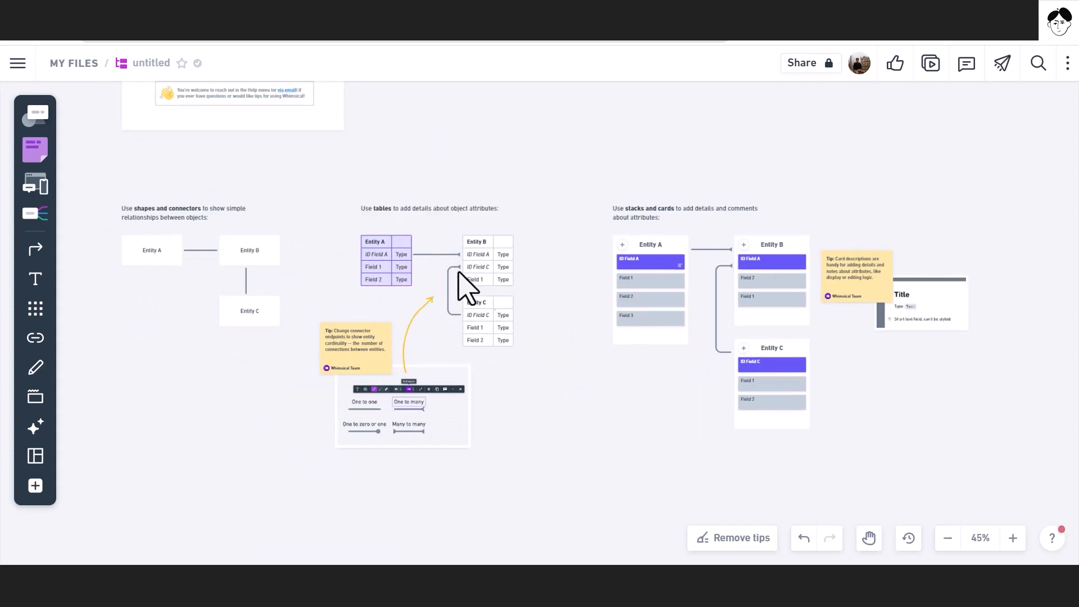
{"action": "left_click", "coordinate": [429, 254]}
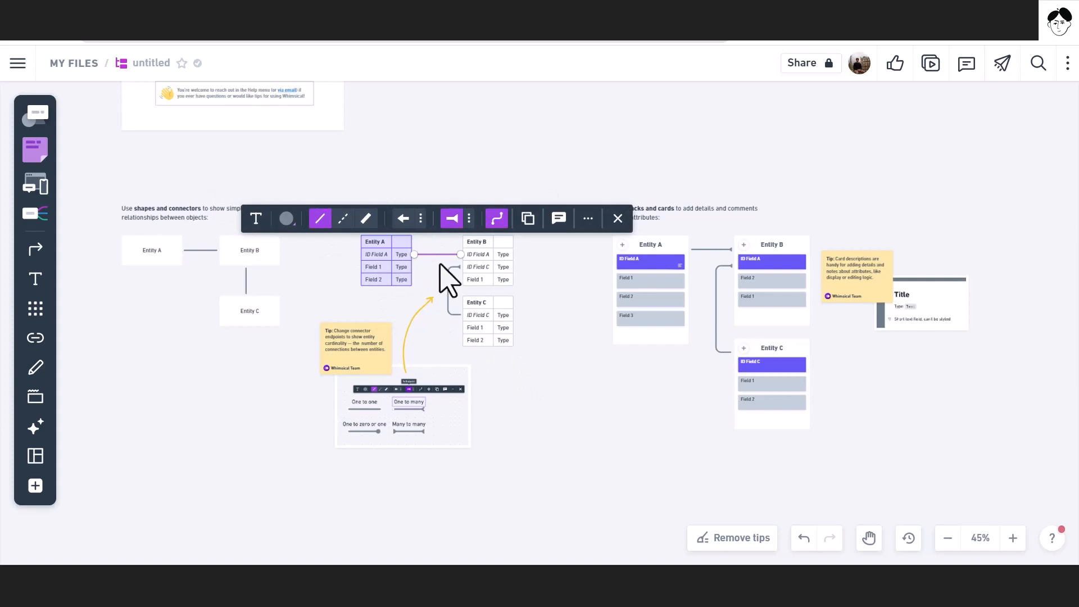
{"action": "left_click", "coordinate": [551, 318]}
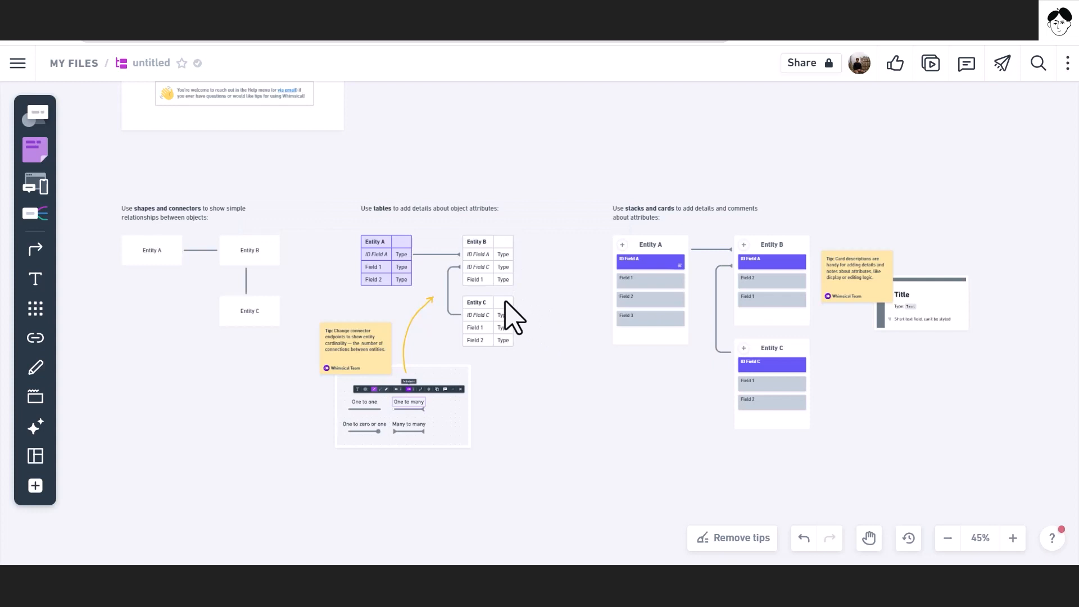
{"action": "left_click", "coordinate": [376, 249]}
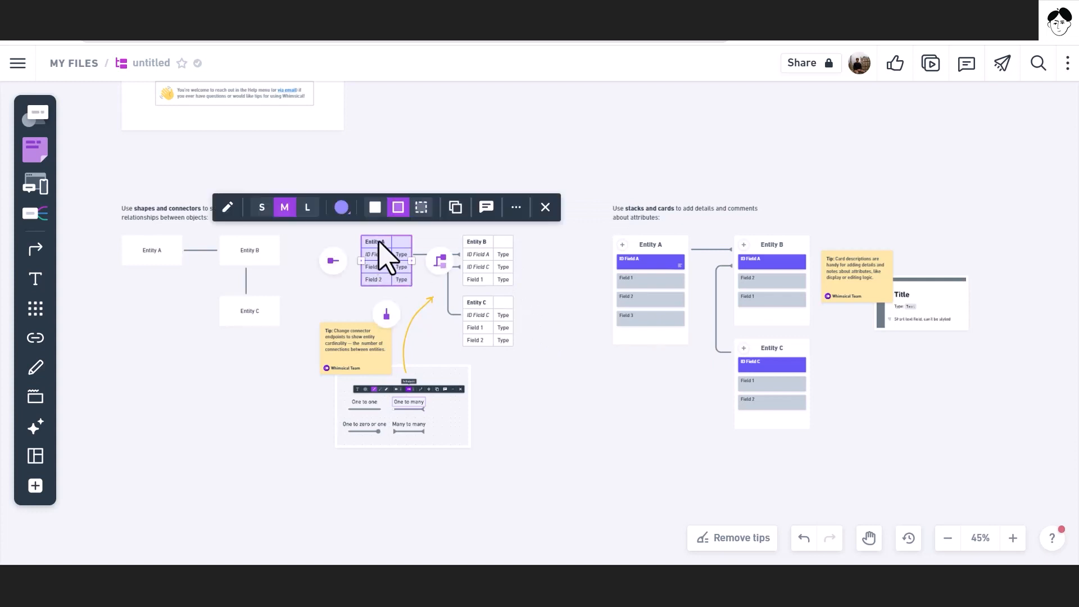
{"action": "left_click", "coordinate": [475, 254]}
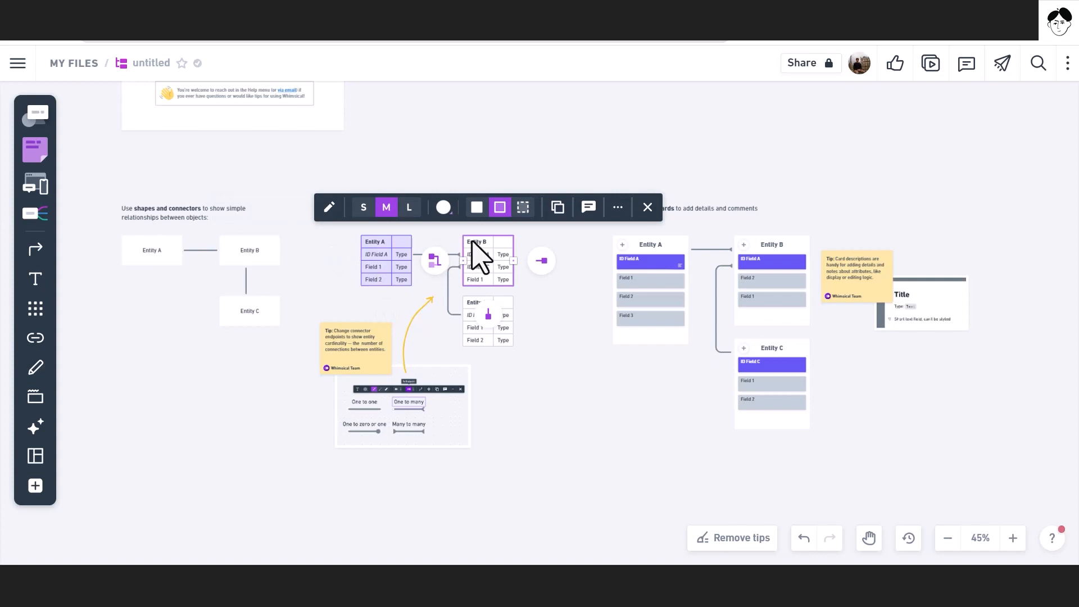
{"action": "left_click", "coordinate": [393, 249]}
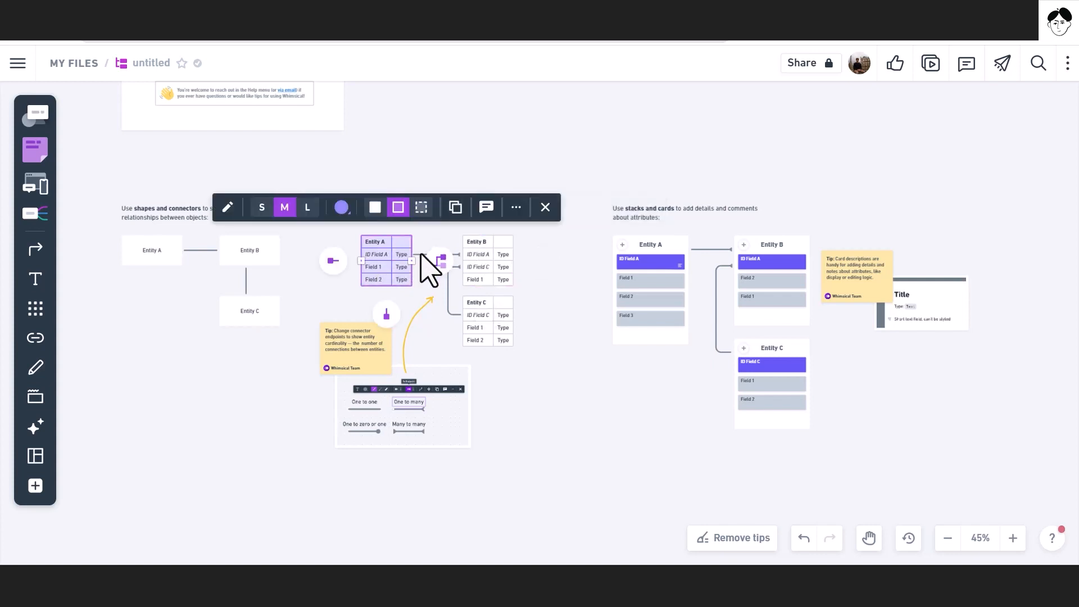
{"action": "left_click", "coordinate": [418, 254]}
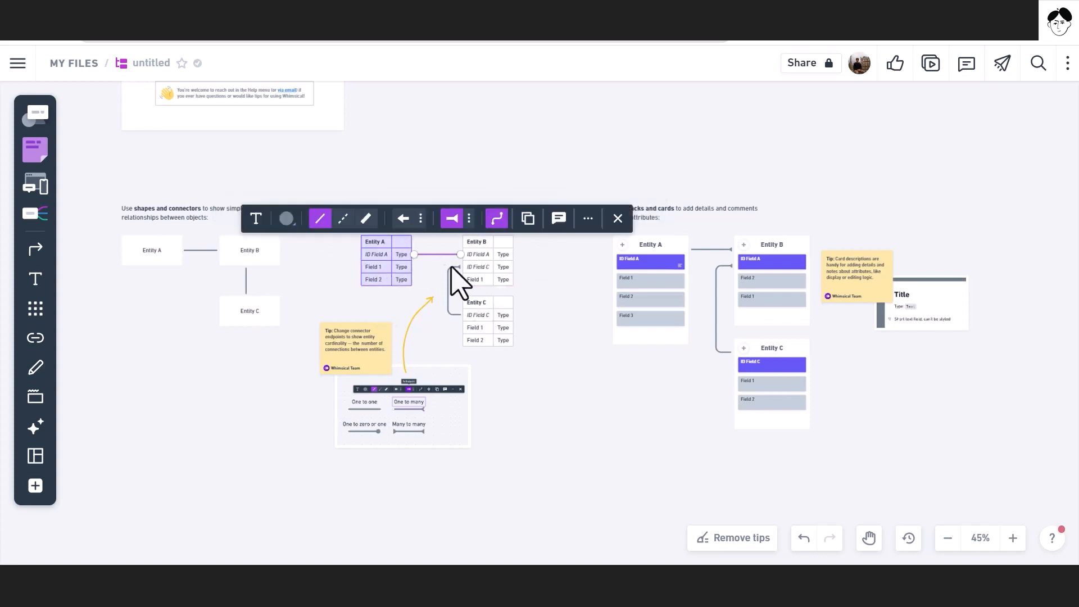
{"action": "left_click", "coordinate": [493, 277]}
{"action": "left_click", "coordinate": [549, 308]}
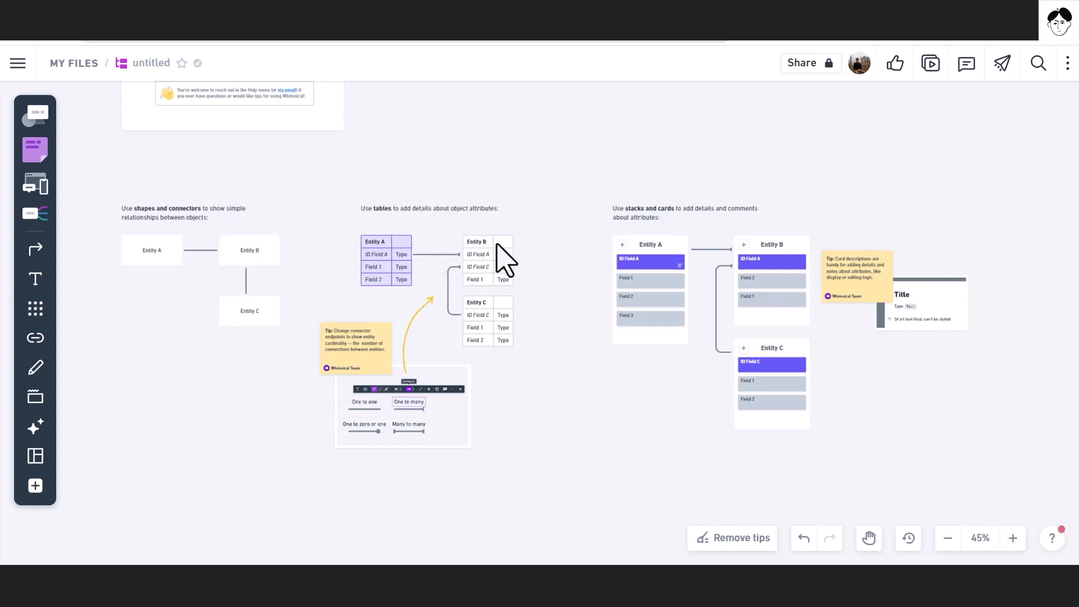
Inspect up close the Entity B endpoint of the connector from Entity A in the tables example.
{"action": "scroll", "coordinate": [489, 259], "scroll_direction": "up", "scroll_amount": 2}
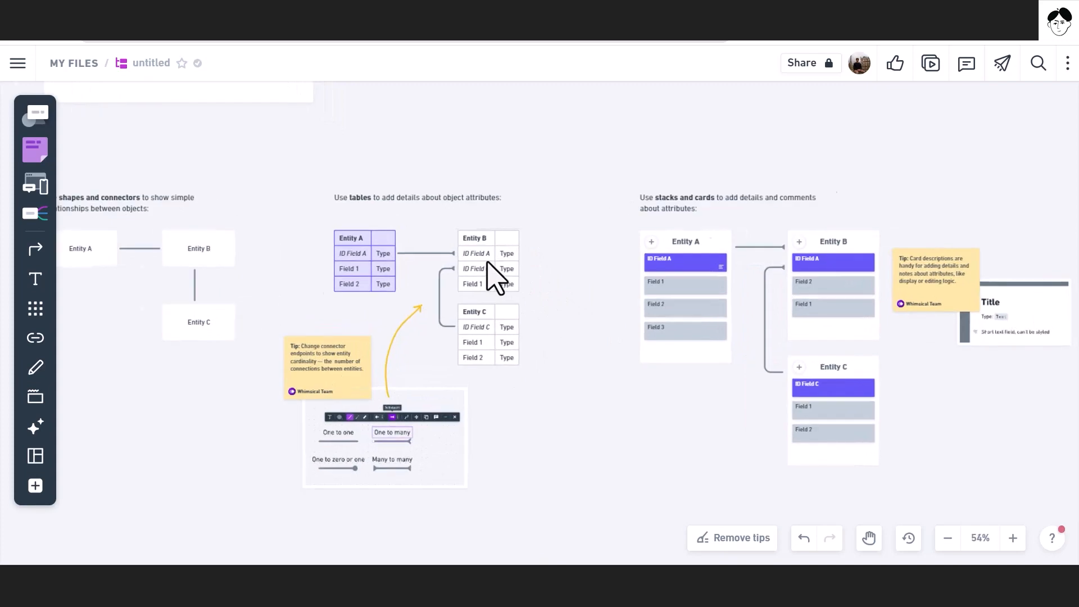
{"action": "scroll", "coordinate": [449, 262], "scroll_direction": "up", "scroll_amount": 4}
{"action": "left_click", "coordinate": [447, 251]}
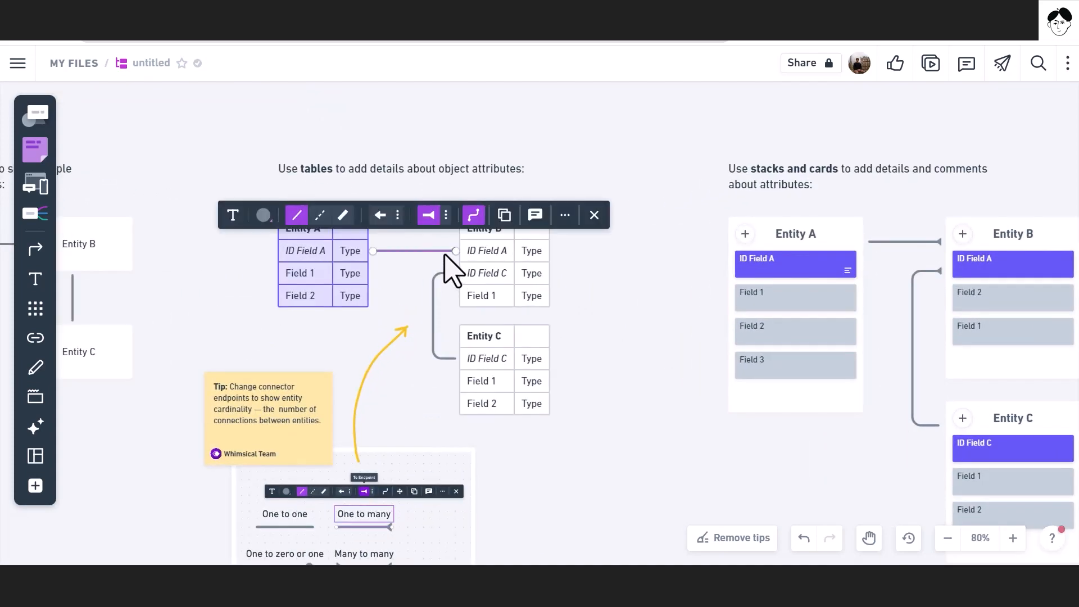
{"action": "left_click", "coordinate": [591, 271]}
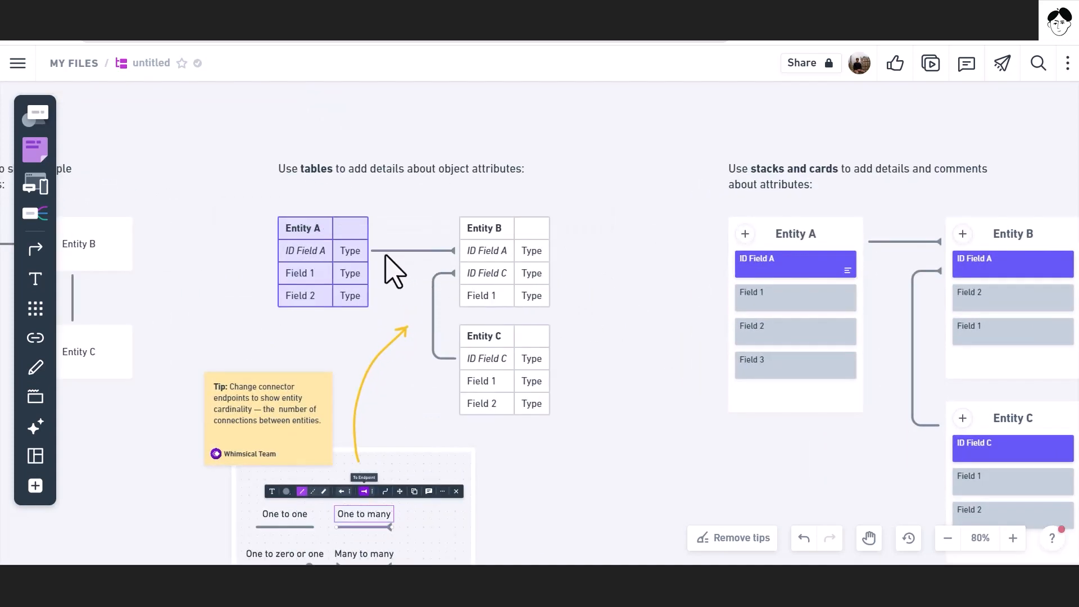
{"action": "left_click", "coordinate": [351, 263]}
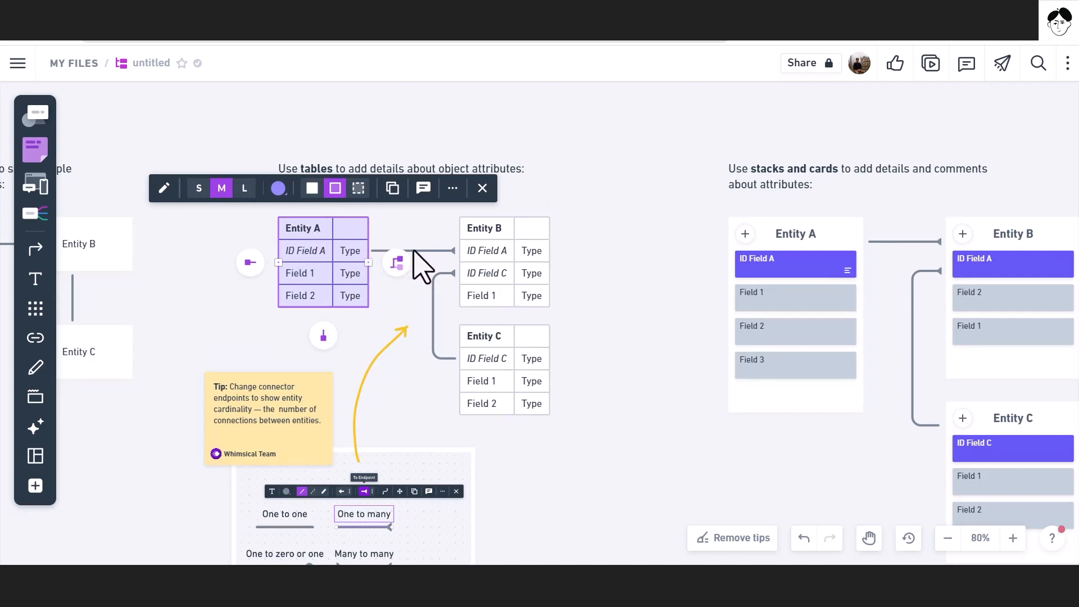
{"action": "left_click", "coordinate": [450, 251]}
{"action": "left_click", "coordinate": [588, 302]}
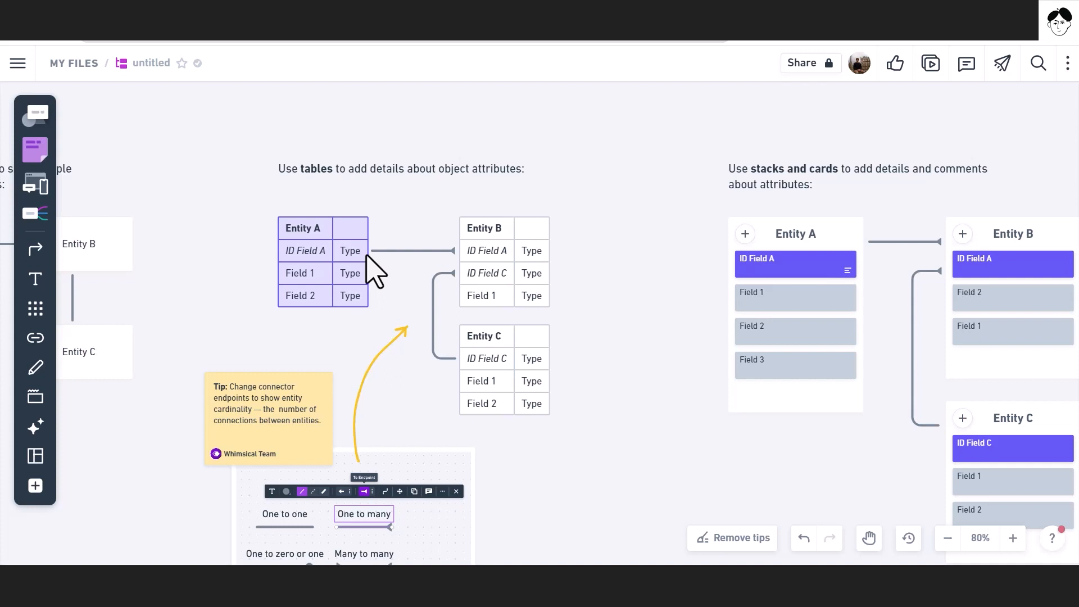
{"action": "scroll", "coordinate": [398, 284], "scroll_direction": "down", "scroll_amount": 5}
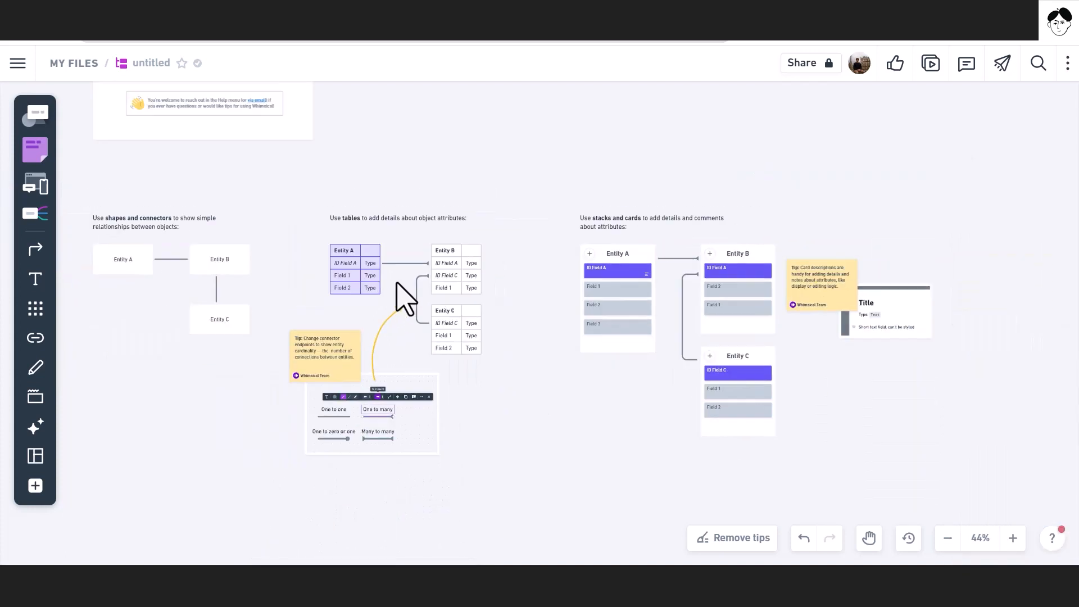
{"action": "left_click_drag", "start_coordinate": [413, 279], "coordinate": [441, 250]}
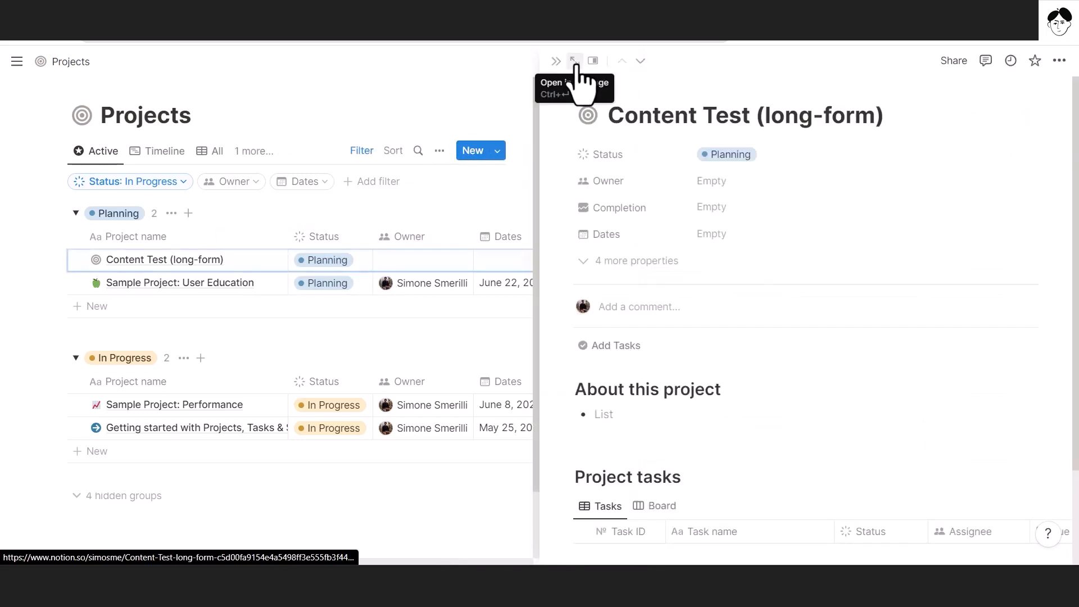
Open the Content Test (long-form) project as a full page and show its 4 hidden properties.
{"action": "left_click", "coordinate": [574, 65]}
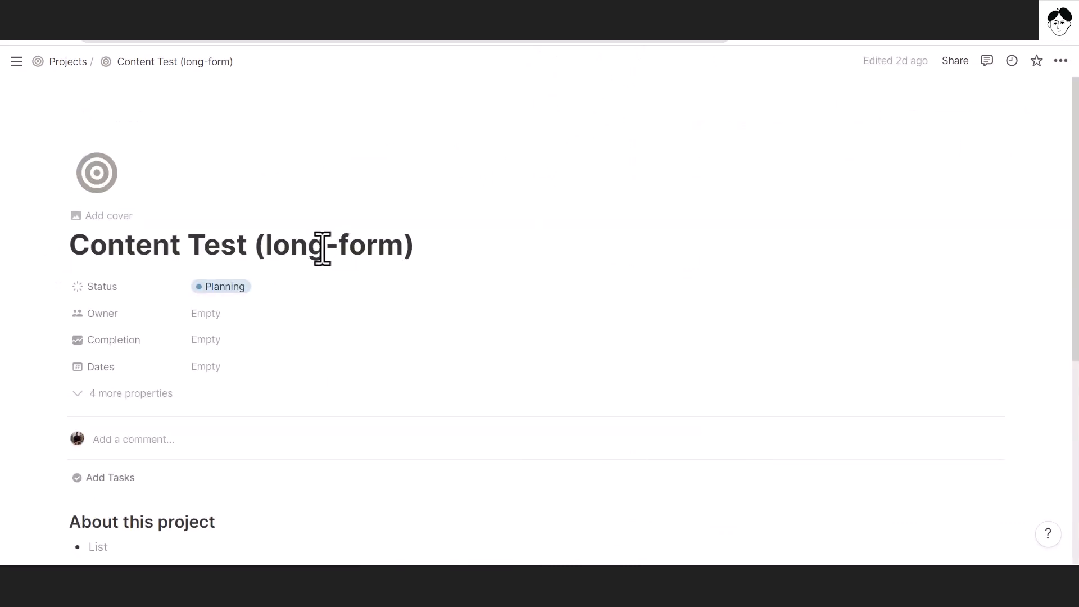
{"action": "left_click", "coordinate": [169, 395]}
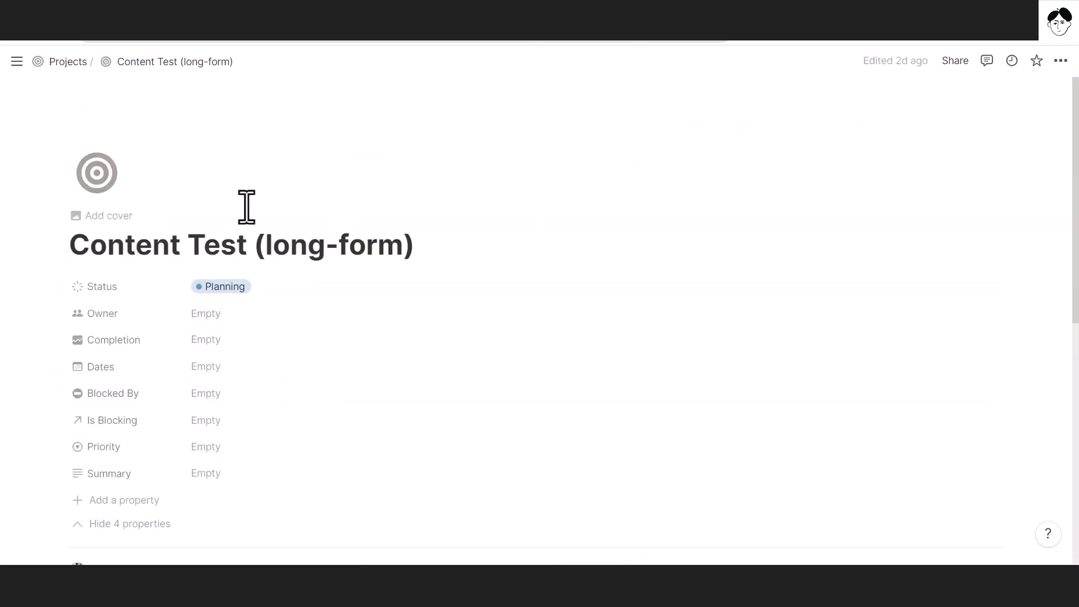
{"action": "scroll", "coordinate": [212, 186], "scroll_direction": "down", "scroll_amount": 1}
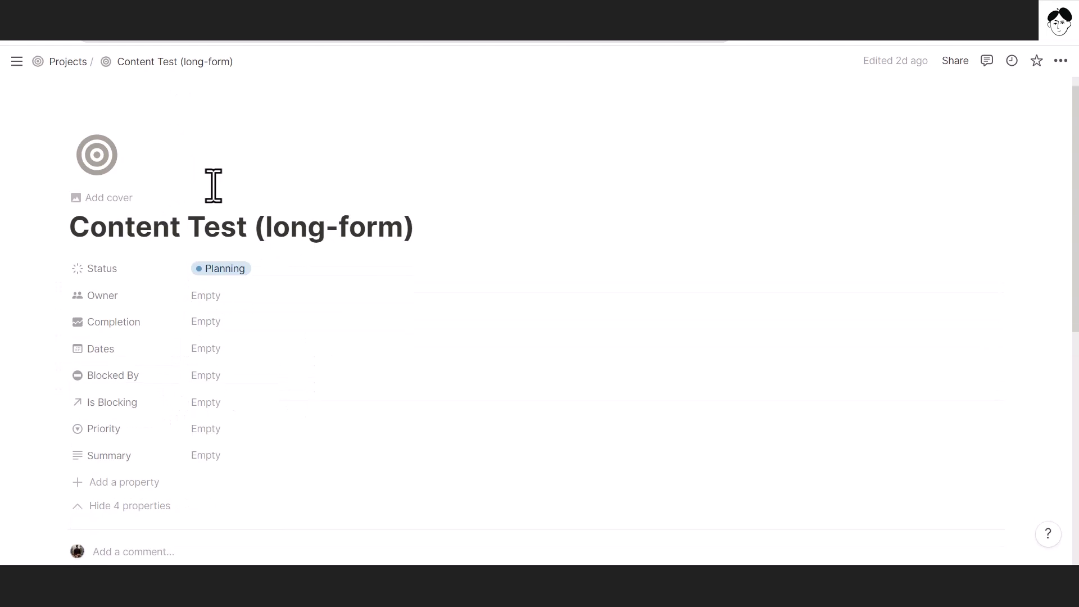
{"action": "scroll", "coordinate": [213, 186], "scroll_direction": "down", "scroll_amount": 1}
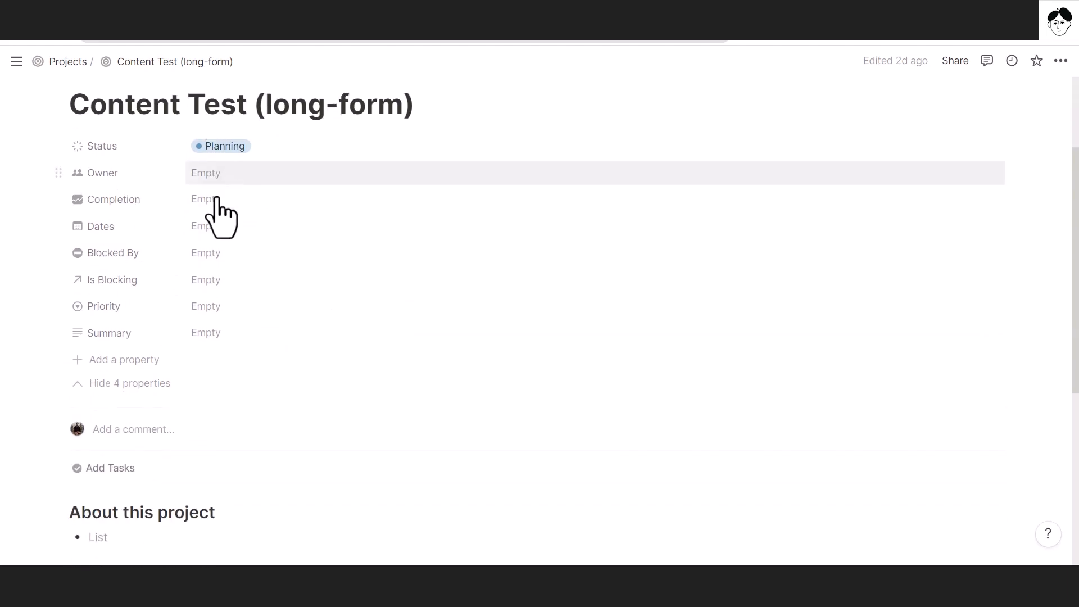
Start a new Relation property on the project page and link it to the Tasks database.
{"action": "left_click", "coordinate": [151, 362]}
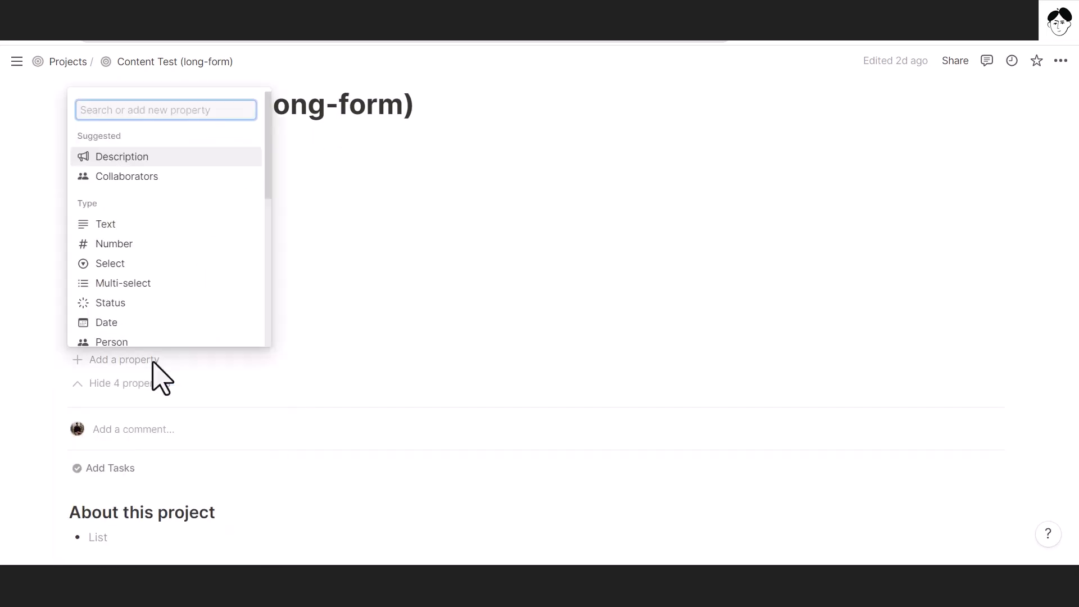
{"action": "type", "text": "rela"}
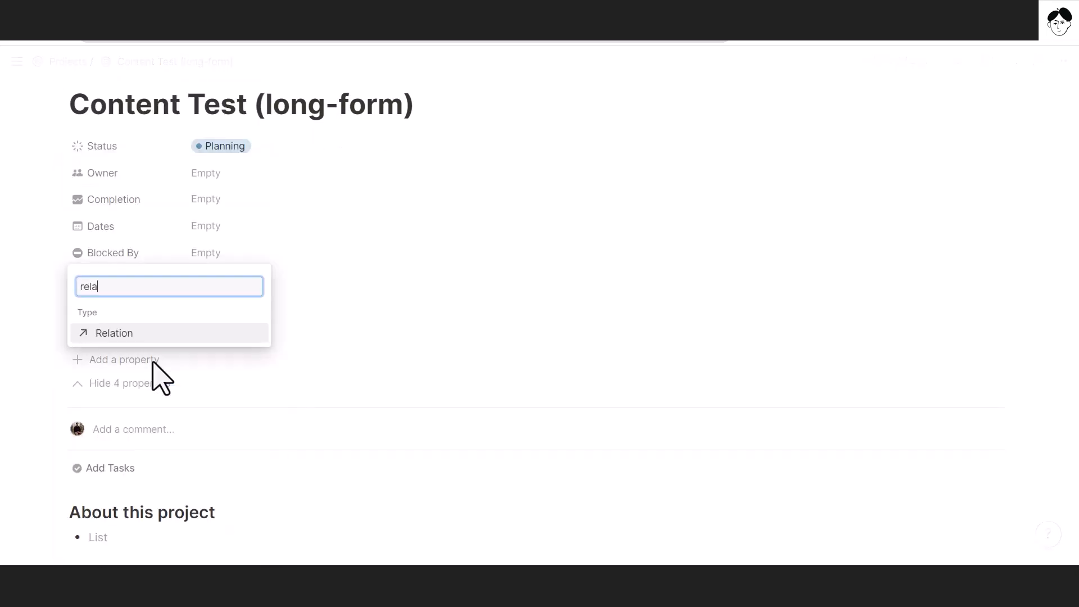
{"action": "left_click", "coordinate": [143, 335]}
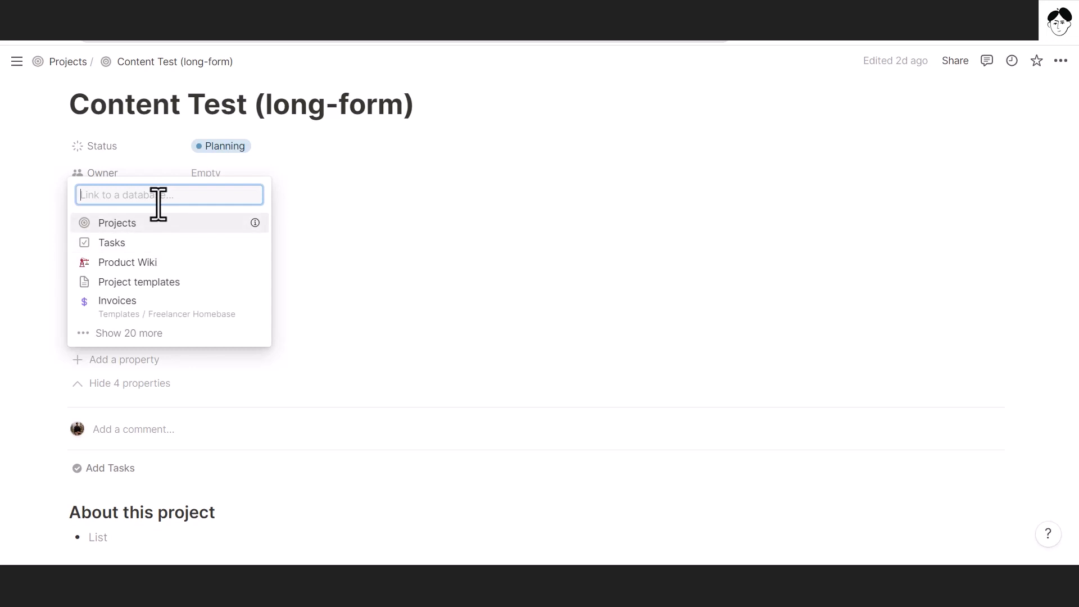
{"action": "type", "text": "tasks"}
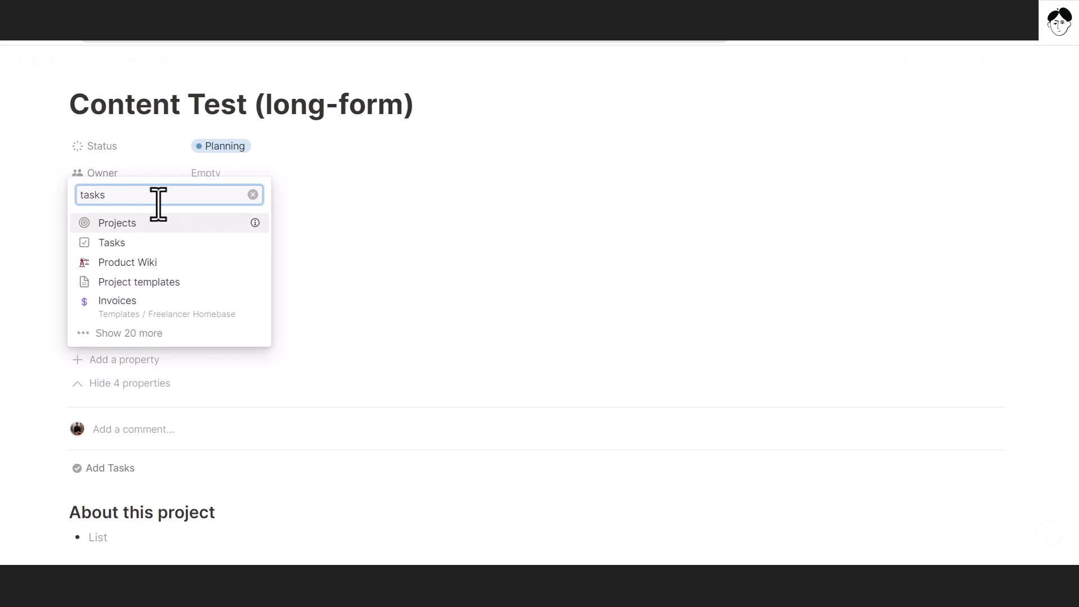
{"action": "key", "text": "ctrl+BackSpace"}
{"action": "left_click", "coordinate": [179, 219]}
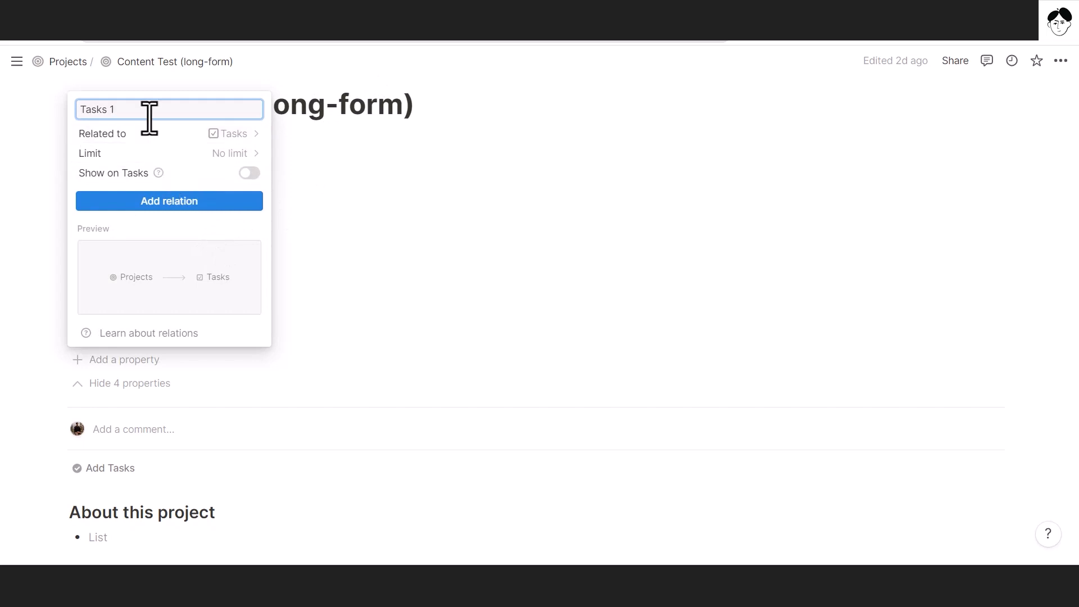
Try the name Tasks for the relation, and restore the name Tasks 1.
{"action": "key", "text": "BackSpace"}
{"action": "key", "text": "BackSpace"}
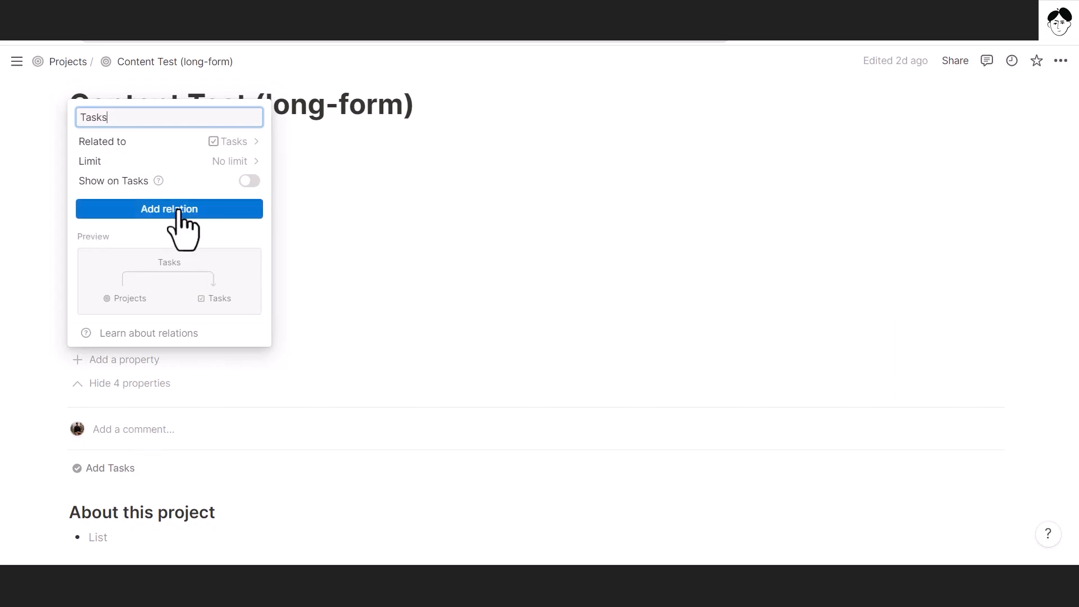
{"action": "type", "text": "1"}
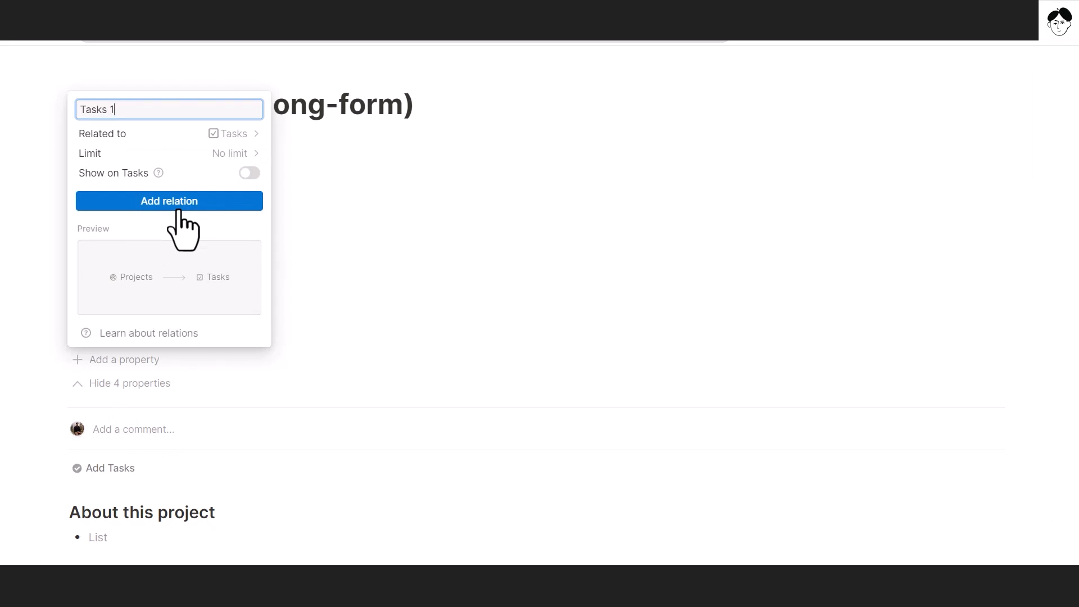
Show the Tasks 1 relation on Tasks with the related property named Project, and add the relation.
{"action": "left_click", "coordinate": [132, 155]}
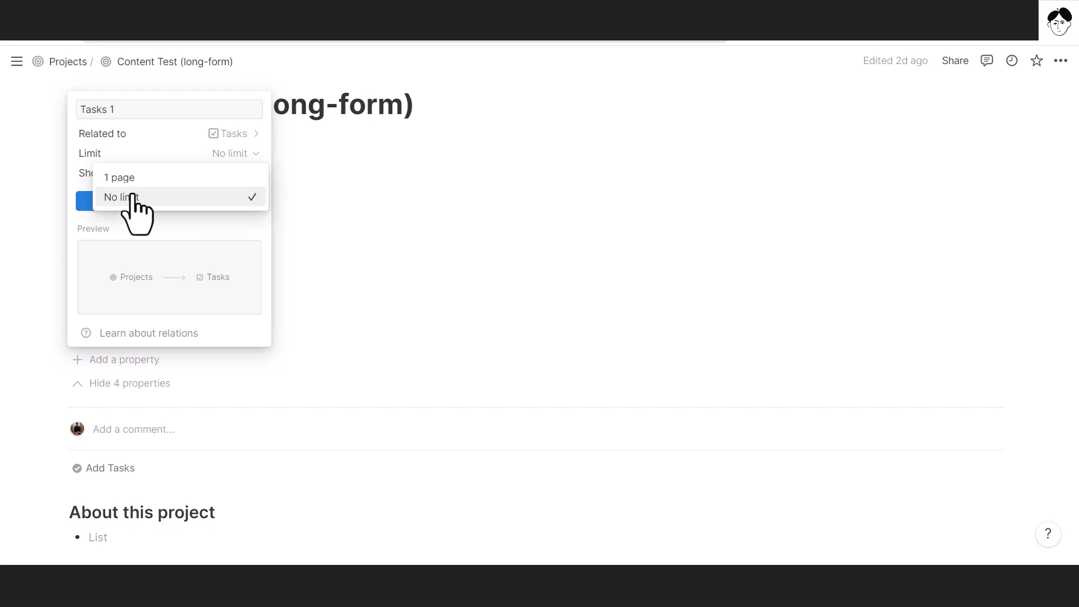
{"action": "left_click", "coordinate": [127, 154]}
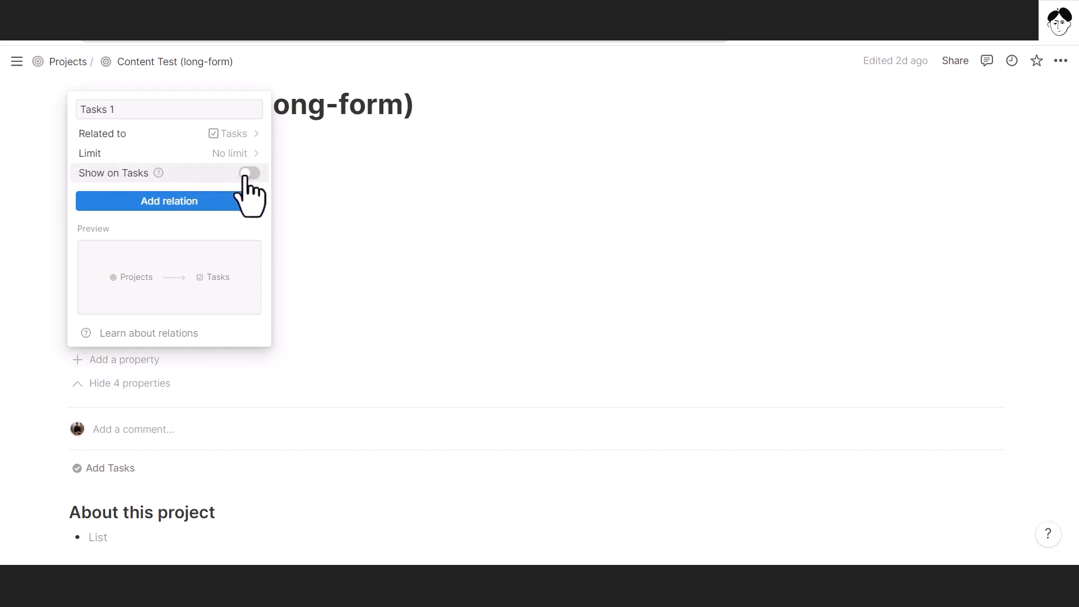
{"action": "left_click", "coordinate": [130, 110]}
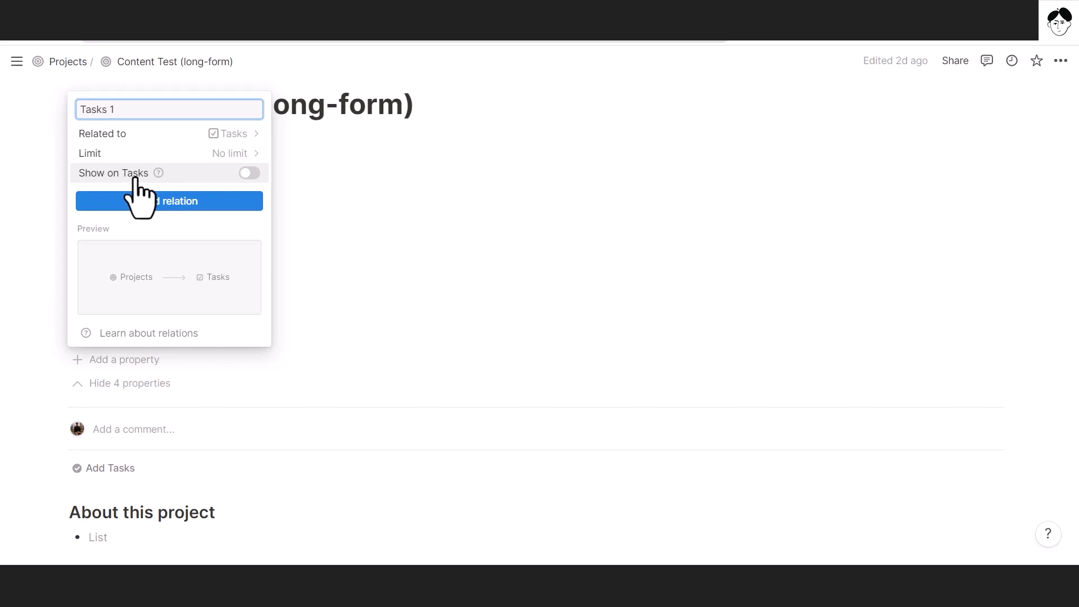
{"action": "left_click", "coordinate": [185, 178]}
{"action": "left_click", "coordinate": [171, 212]}
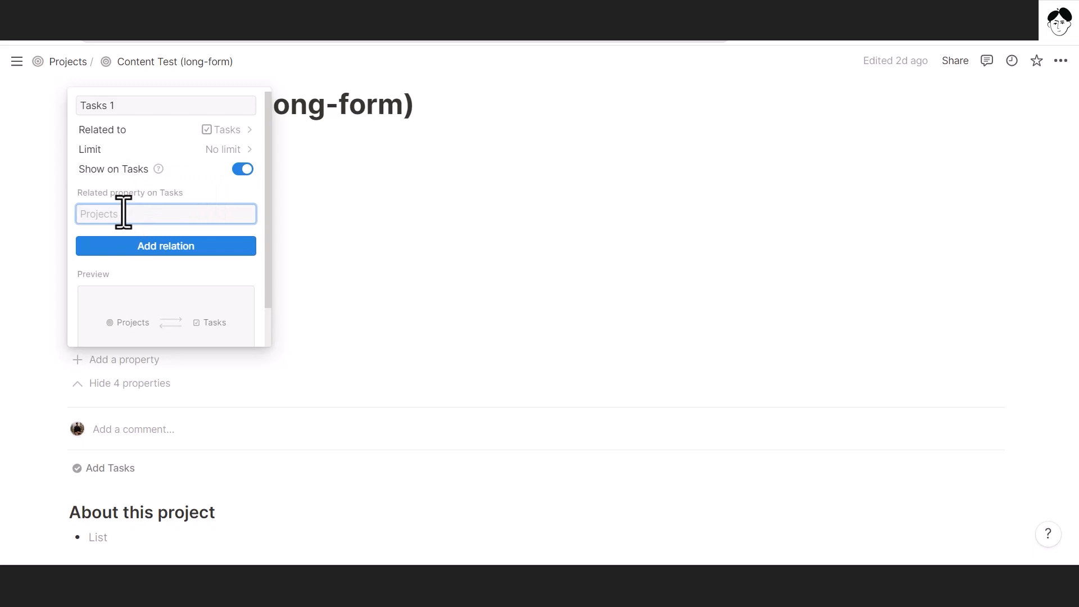
{"action": "type", "text": "Project"}
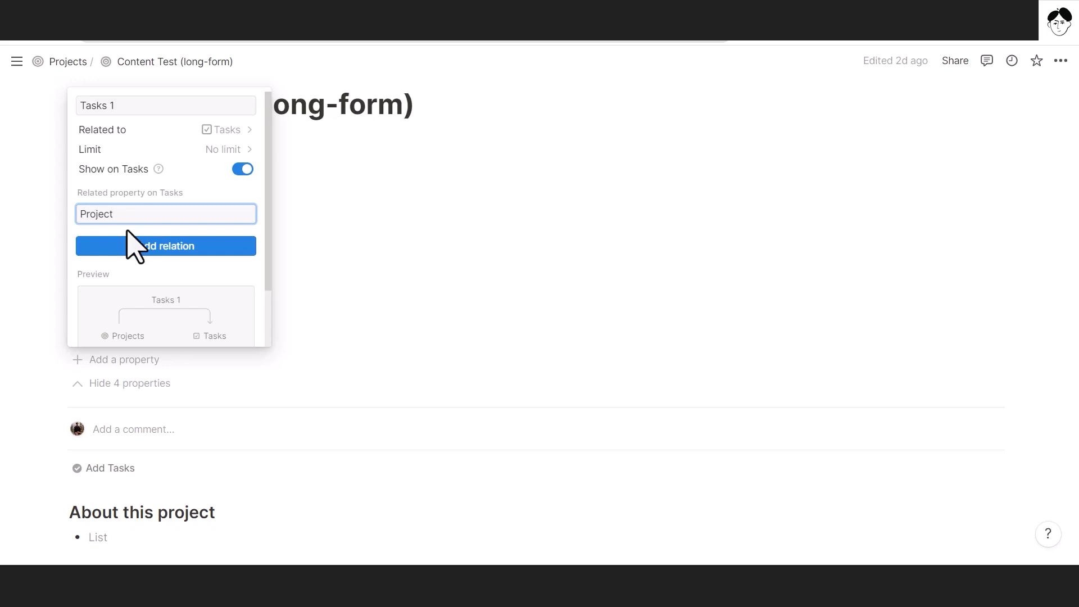
{"action": "left_click", "coordinate": [141, 247]}
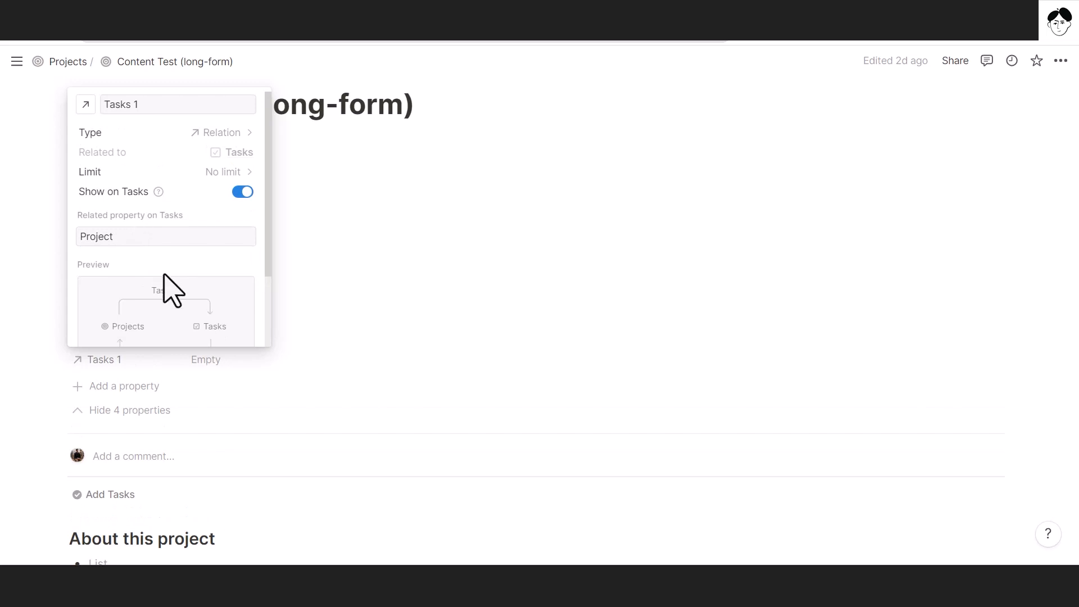
{"action": "scroll", "coordinate": [167, 275], "scroll_direction": "down", "scroll_amount": 2}
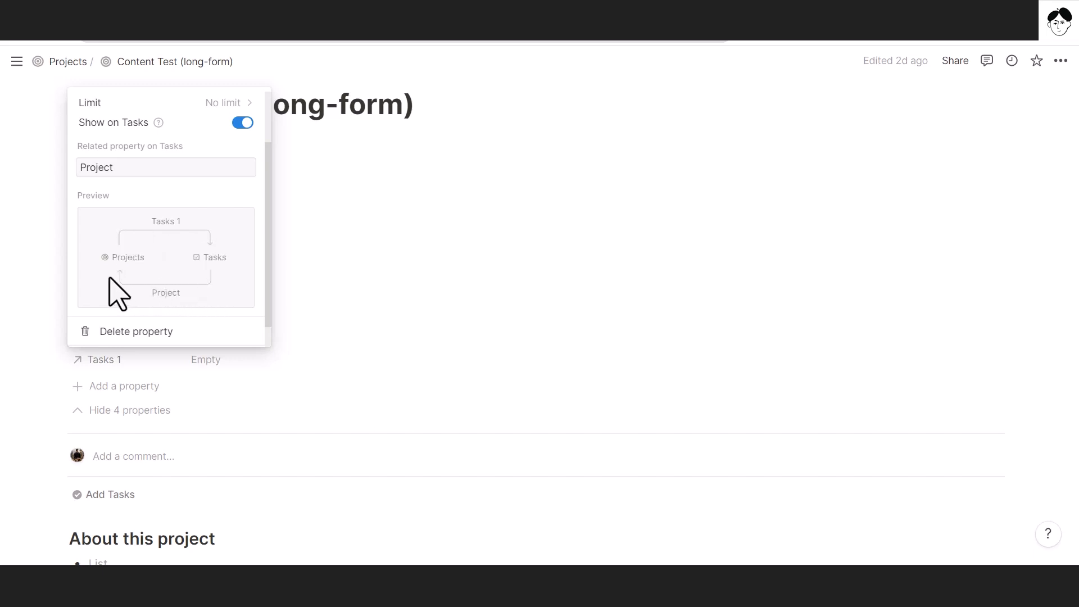
{"action": "left_click", "coordinate": [238, 377]}
Go to the Tasks database from the Tasks 1 relation and open the Schedule kick-off meeting task as a full page.
{"action": "left_click", "coordinate": [244, 367]}
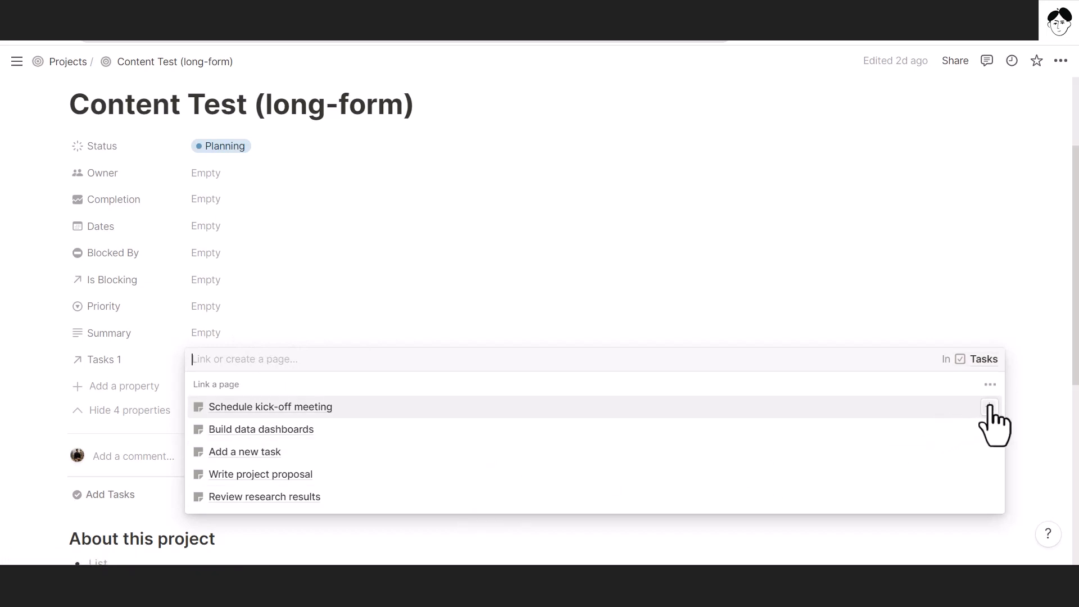
{"action": "left_click", "coordinate": [959, 359]}
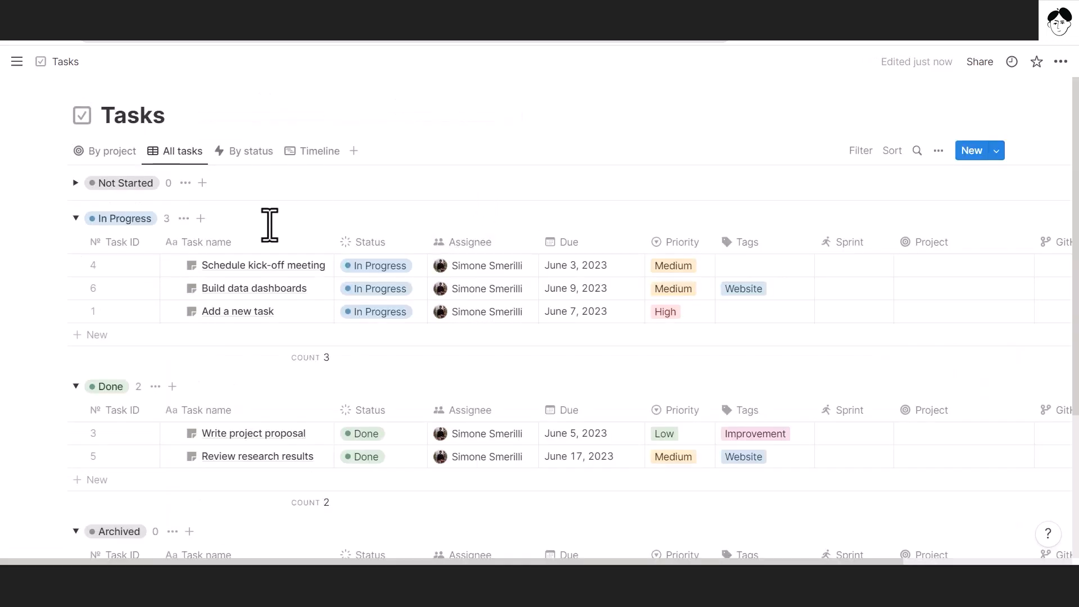
{"action": "left_click", "coordinate": [307, 265]}
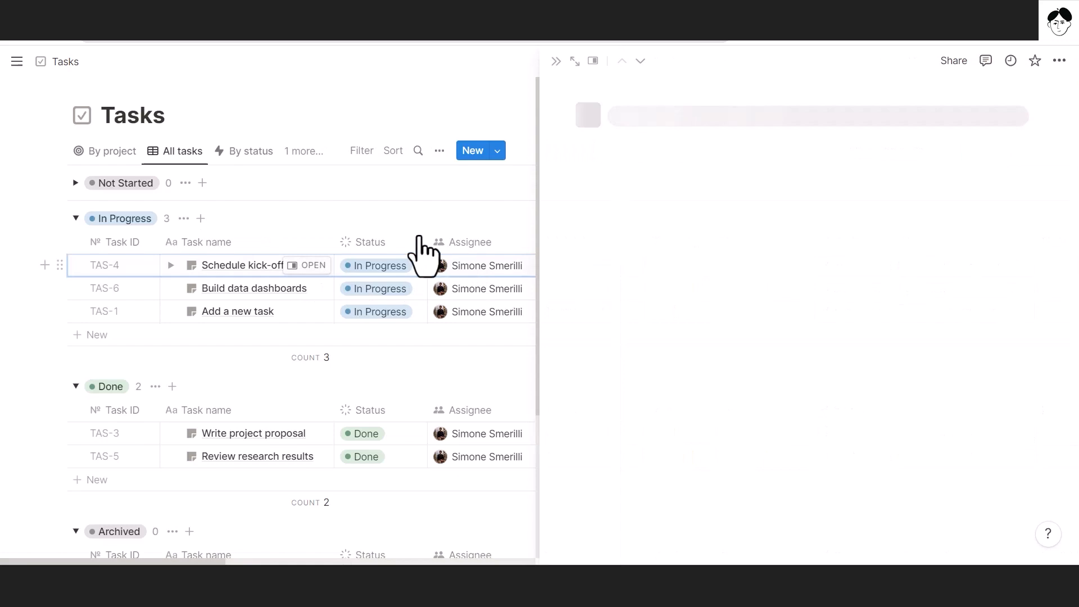
{"action": "left_click", "coordinate": [572, 63]}
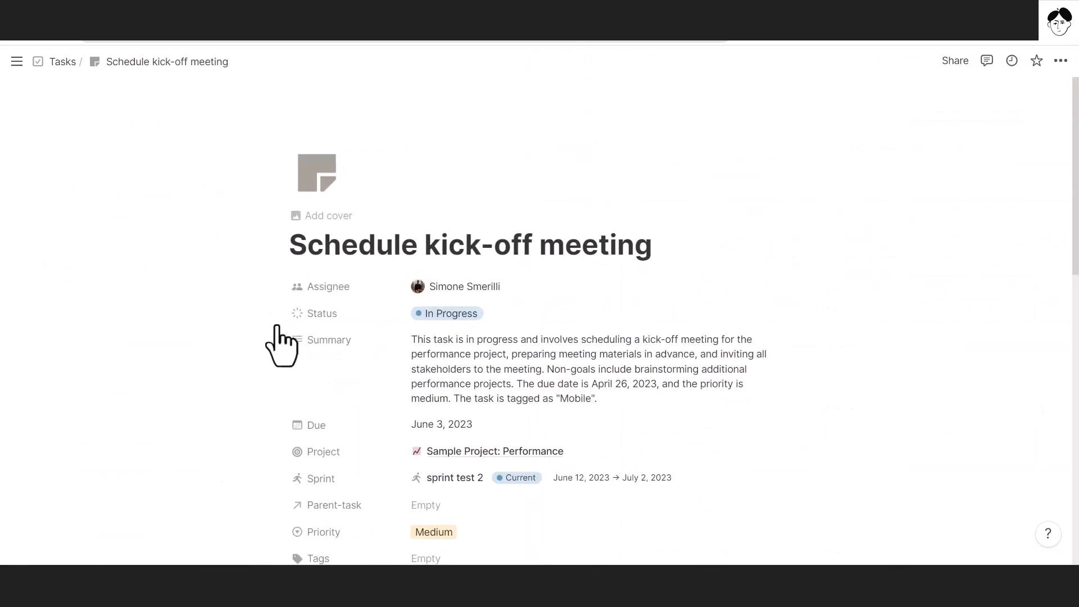
Limit the task's Project 1 relation property to 1 page.
{"action": "scroll", "coordinate": [281, 321], "scroll_direction": "down", "scroll_amount": 4}
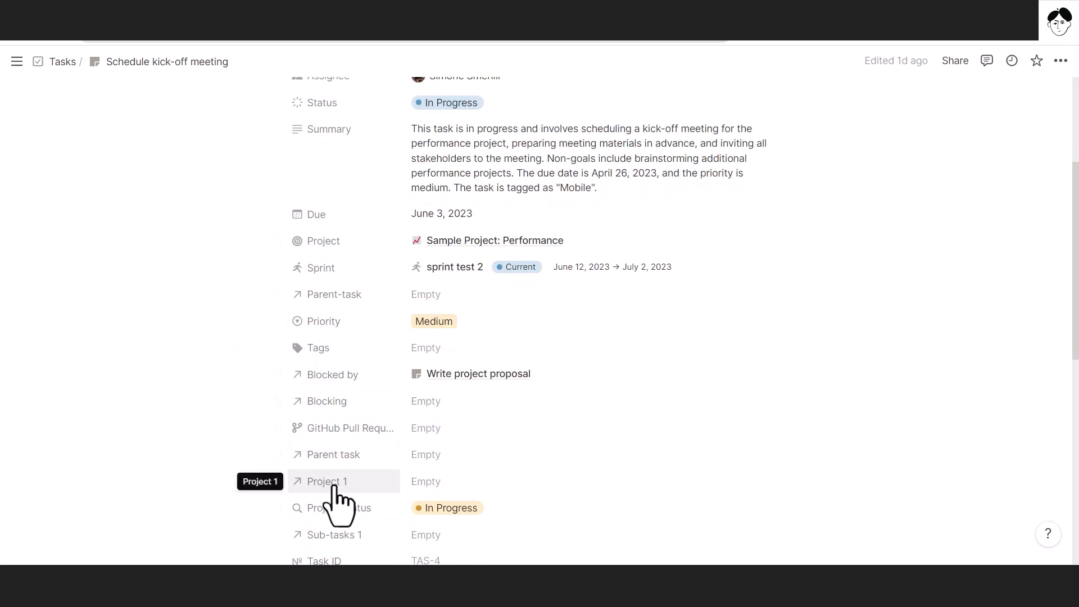
{"action": "scroll", "coordinate": [343, 450], "scroll_direction": "down", "scroll_amount": 3}
{"action": "scroll", "coordinate": [360, 235], "scroll_direction": "up", "scroll_amount": 1}
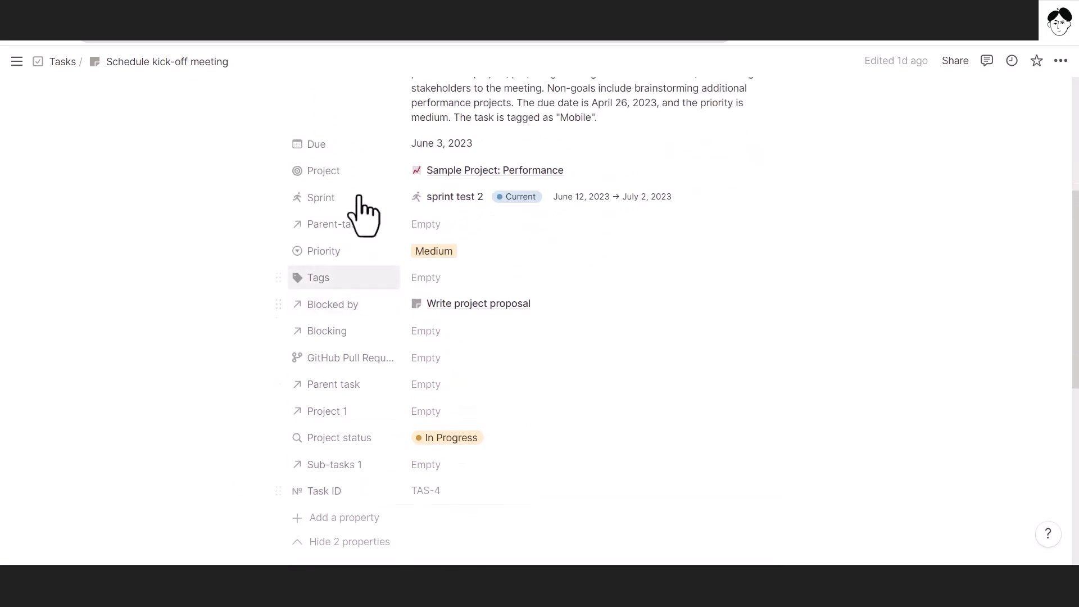
{"action": "scroll", "coordinate": [343, 236], "scroll_direction": "down", "scroll_amount": 3}
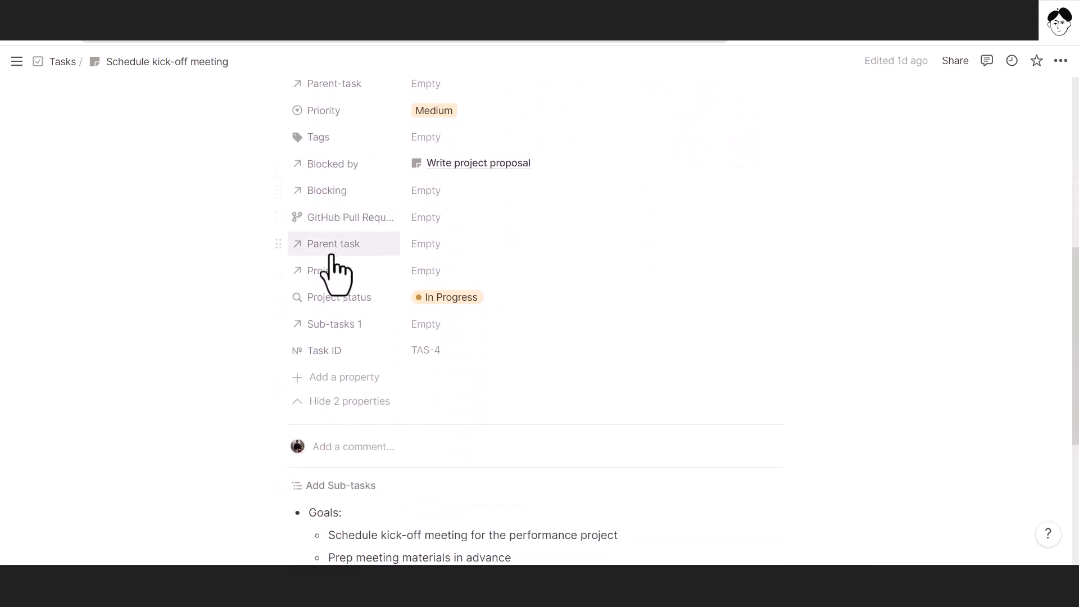
{"action": "left_click", "coordinate": [326, 272]}
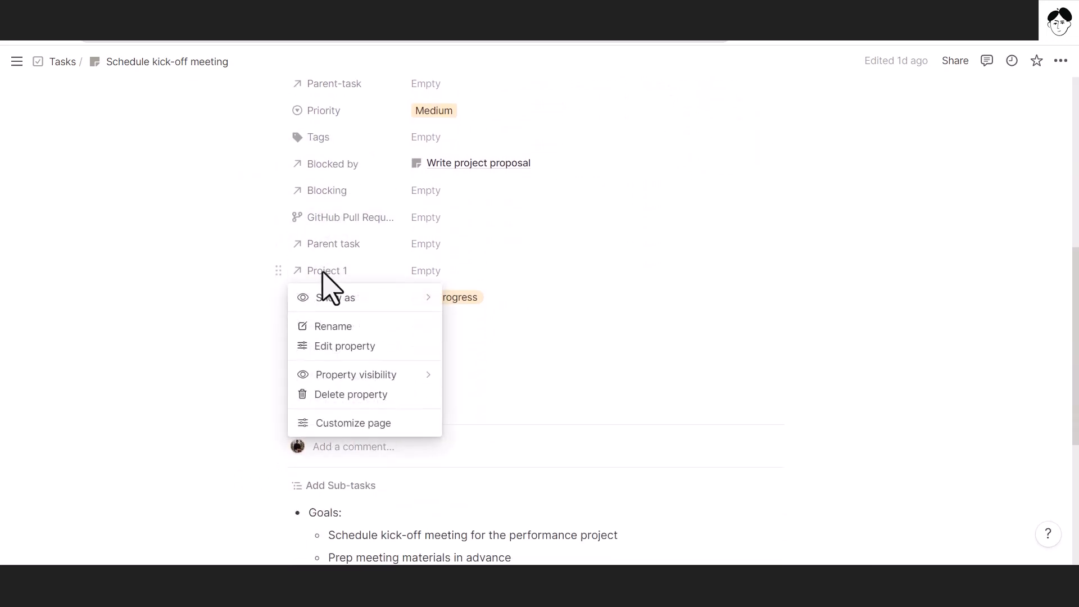
{"action": "left_click", "coordinate": [331, 366]}
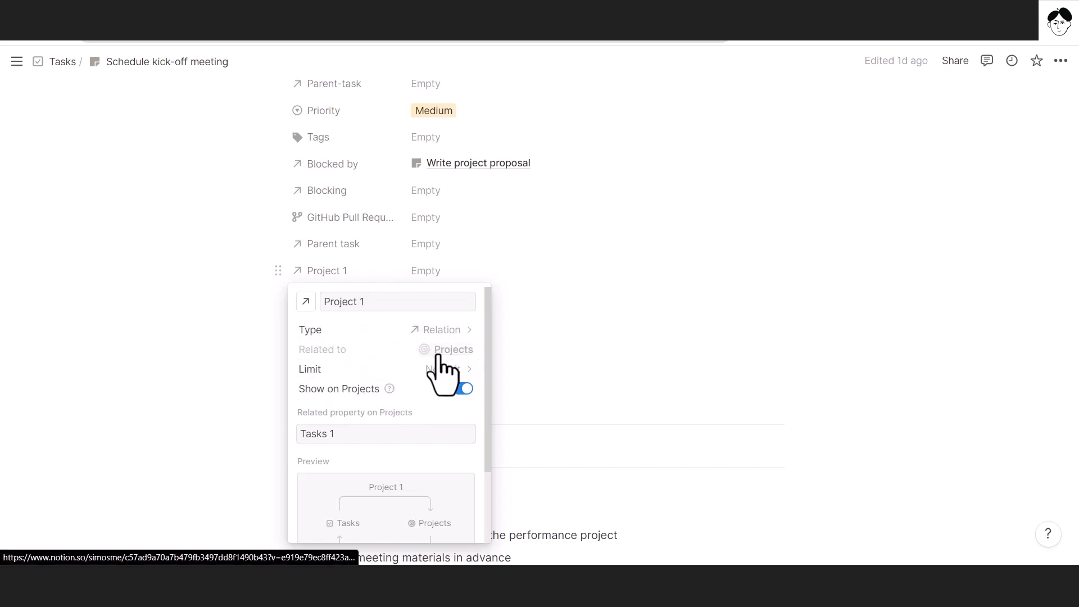
{"action": "scroll", "coordinate": [427, 348], "scroll_direction": "down", "scroll_amount": 2}
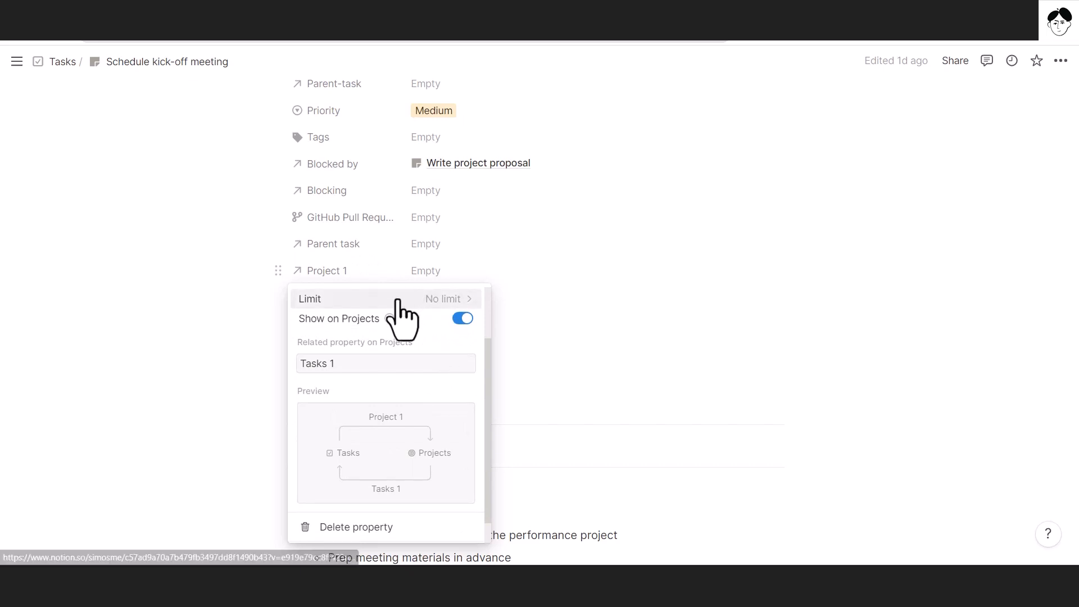
{"action": "scroll", "coordinate": [413, 371], "scroll_direction": "up", "scroll_amount": 2}
{"action": "left_click", "coordinate": [416, 374]}
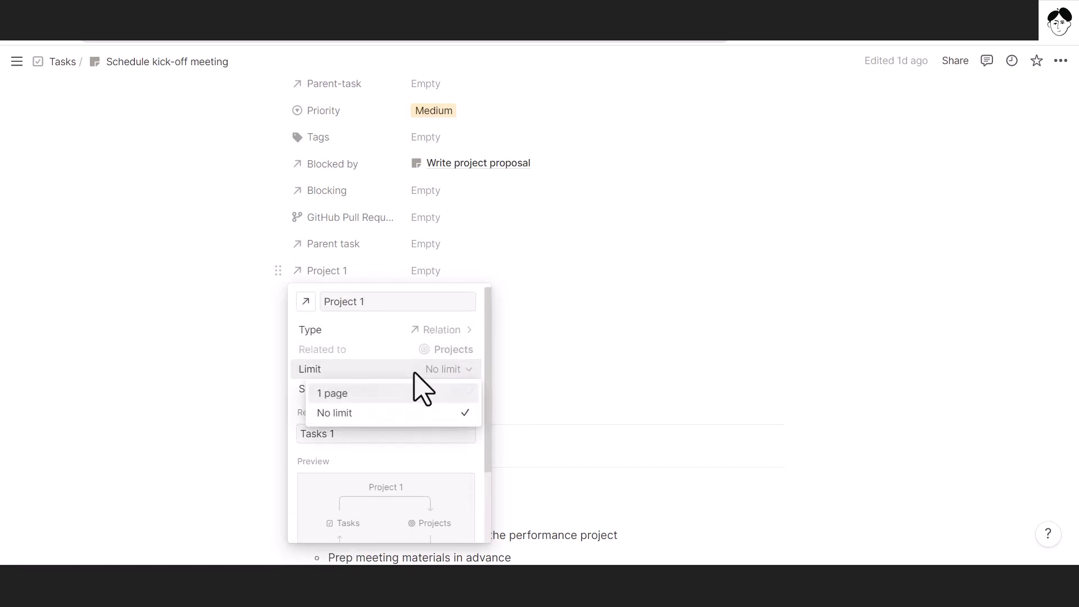
{"action": "left_click", "coordinate": [365, 393]}
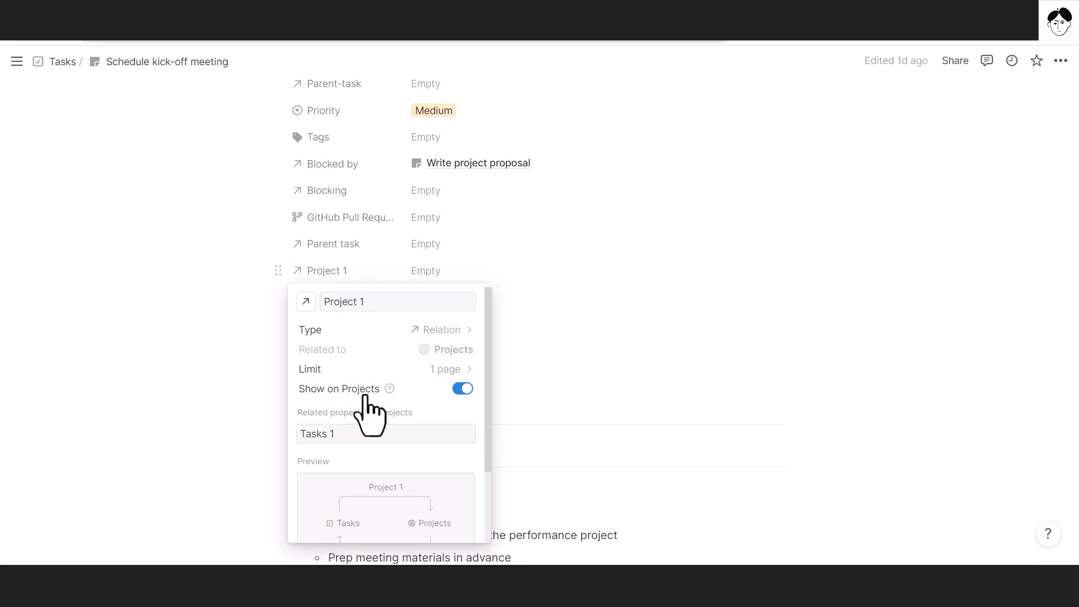
{"action": "key", "text": "Escape"}
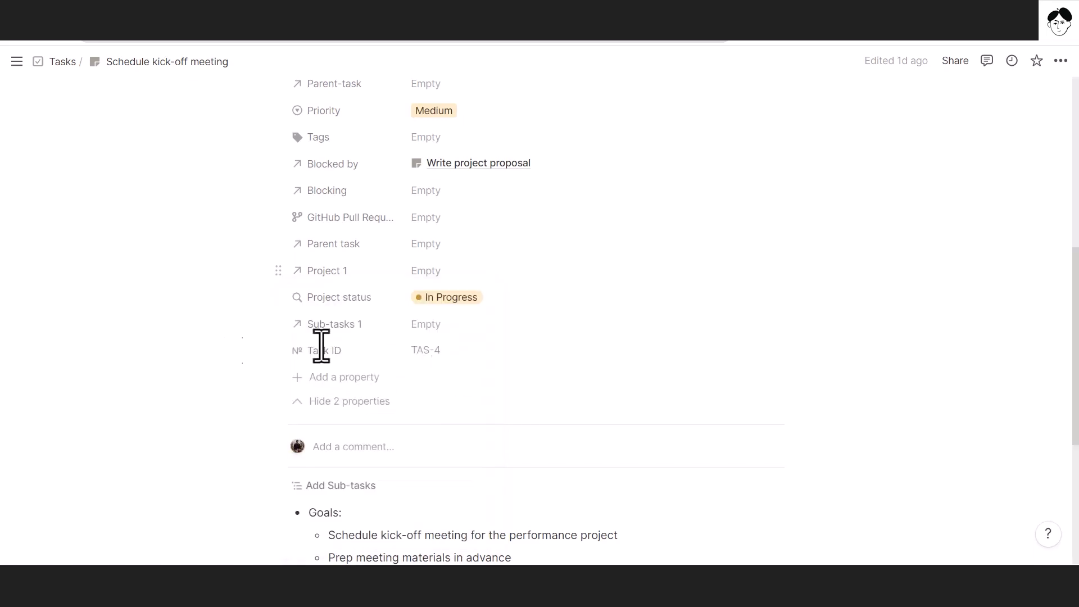
Try Content Test (long-form) and Getting started with Projects, Tasks & Sprints as the task's Project 1, and unlink the page.
{"action": "left_click", "coordinate": [465, 276]}
{"action": "left_click", "coordinate": [504, 320]}
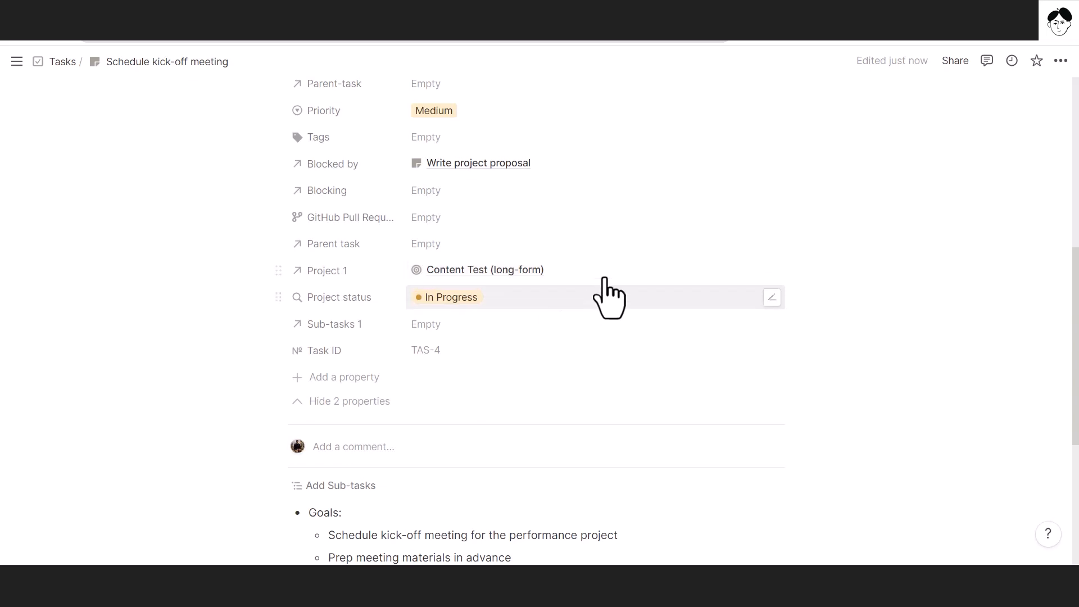
{"action": "left_click", "coordinate": [772, 270]}
{"action": "left_click", "coordinate": [450, 322]}
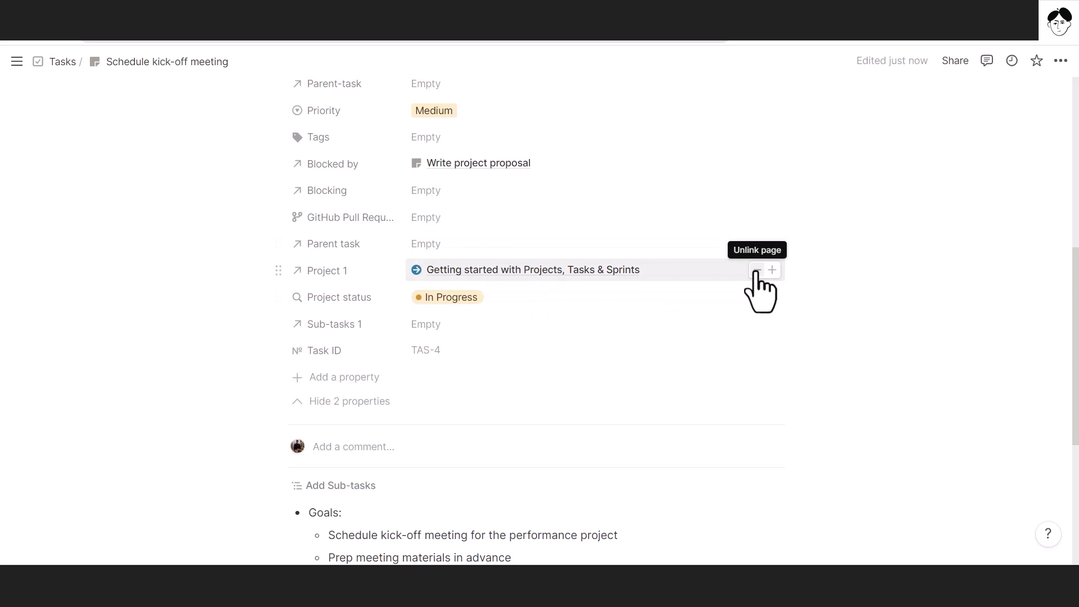
{"action": "left_click", "coordinate": [758, 271]}
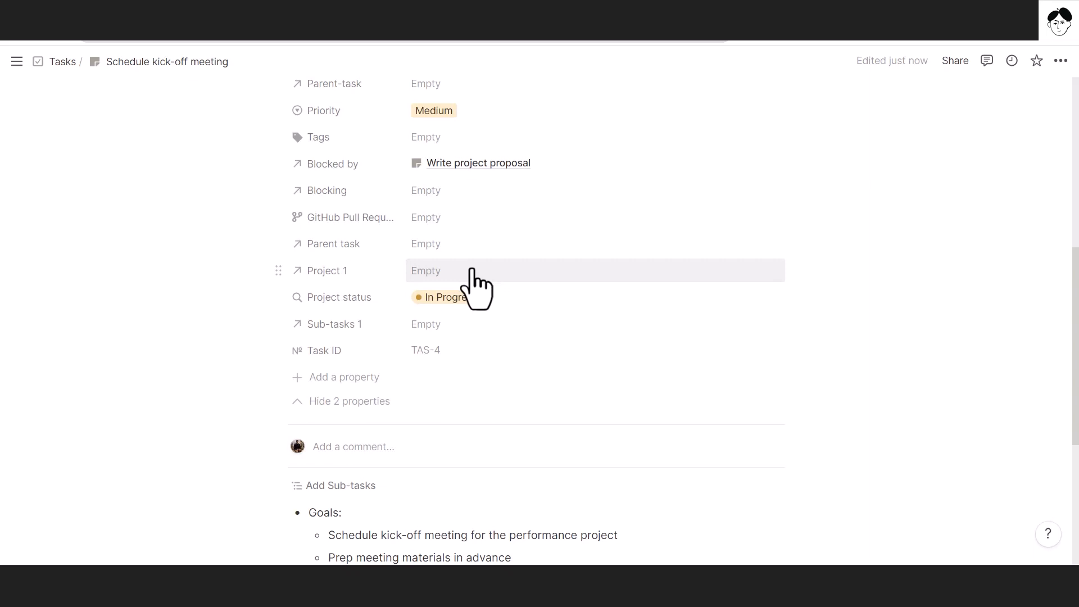
Add a Rollup property named projectStatus to the Schedule kick-off meeting task.
{"action": "scroll", "coordinate": [378, 284], "scroll_direction": "up", "scroll_amount": 4}
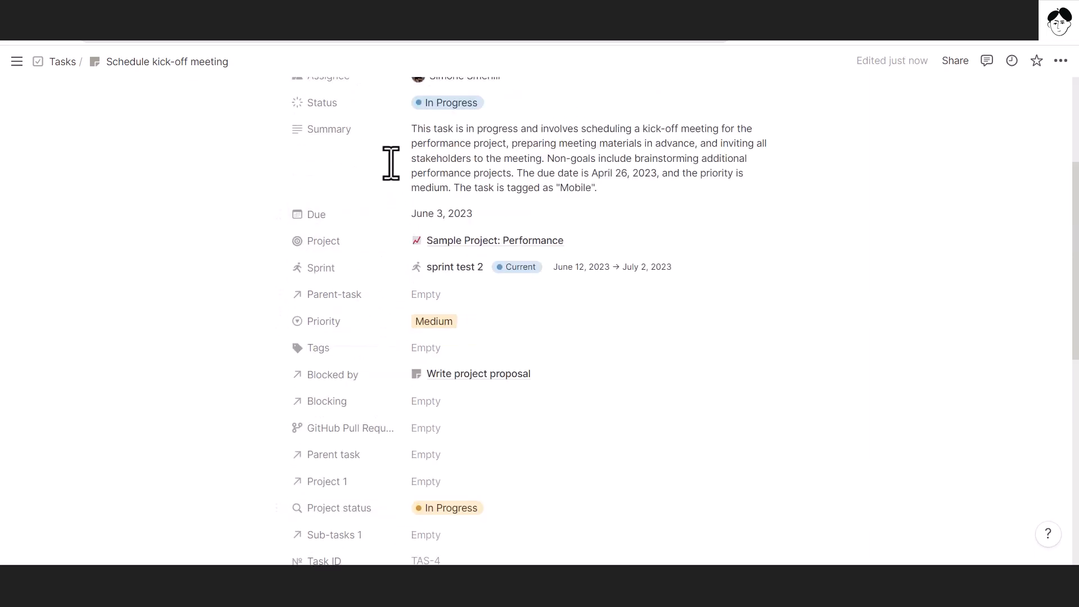
{"action": "scroll", "coordinate": [385, 240], "scroll_direction": "down", "scroll_amount": 4}
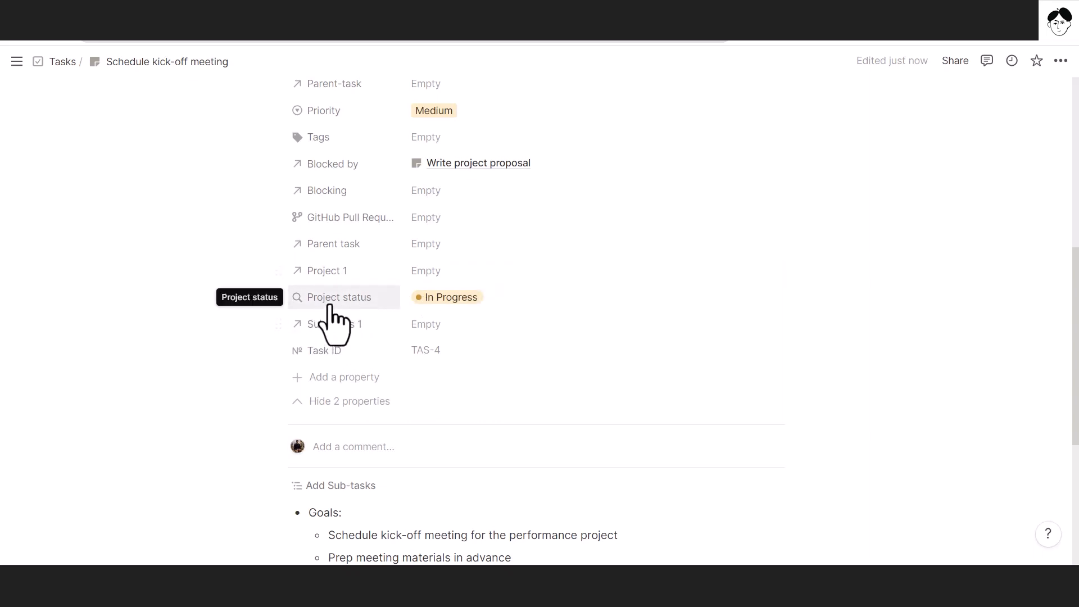
{"action": "left_click", "coordinate": [345, 376]}
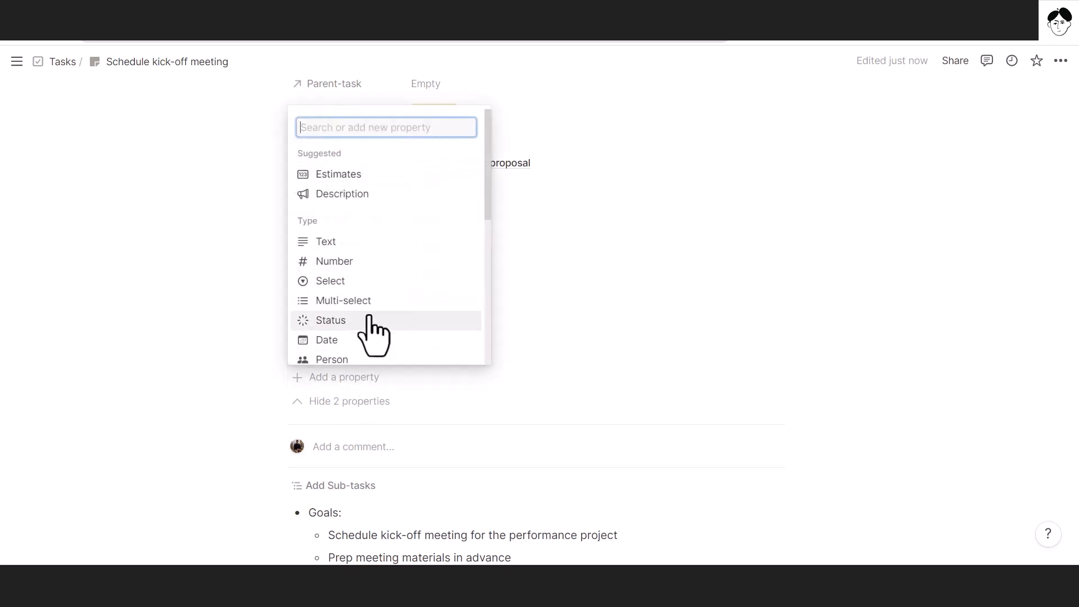
{"action": "scroll", "coordinate": [364, 304], "scroll_direction": "down", "scroll_amount": 1}
{"action": "scroll", "coordinate": [365, 303], "scroll_direction": "down", "scroll_amount": 5}
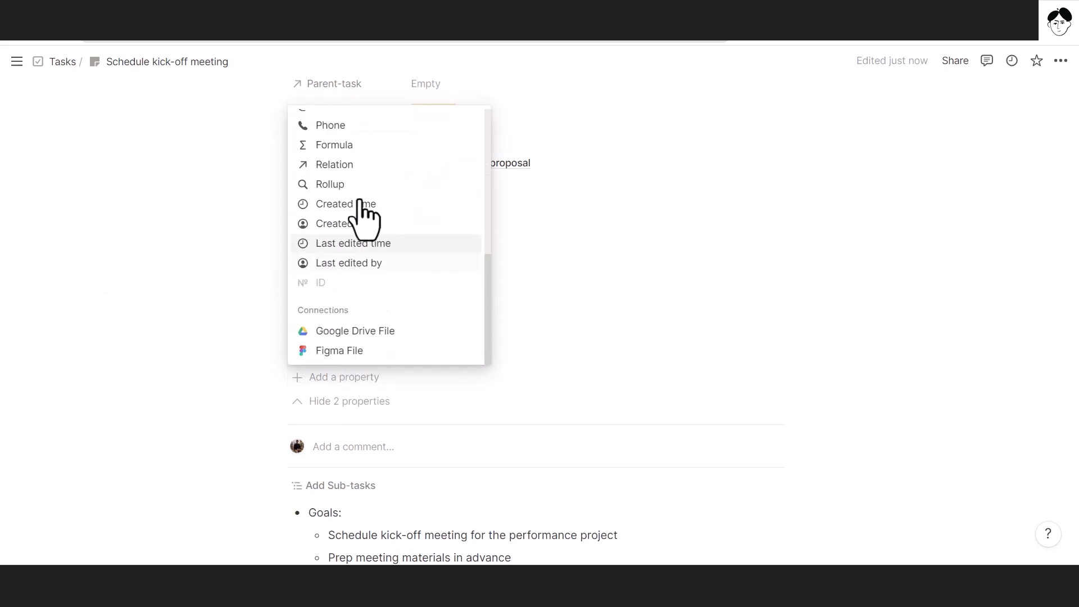
{"action": "left_click", "coordinate": [342, 185]}
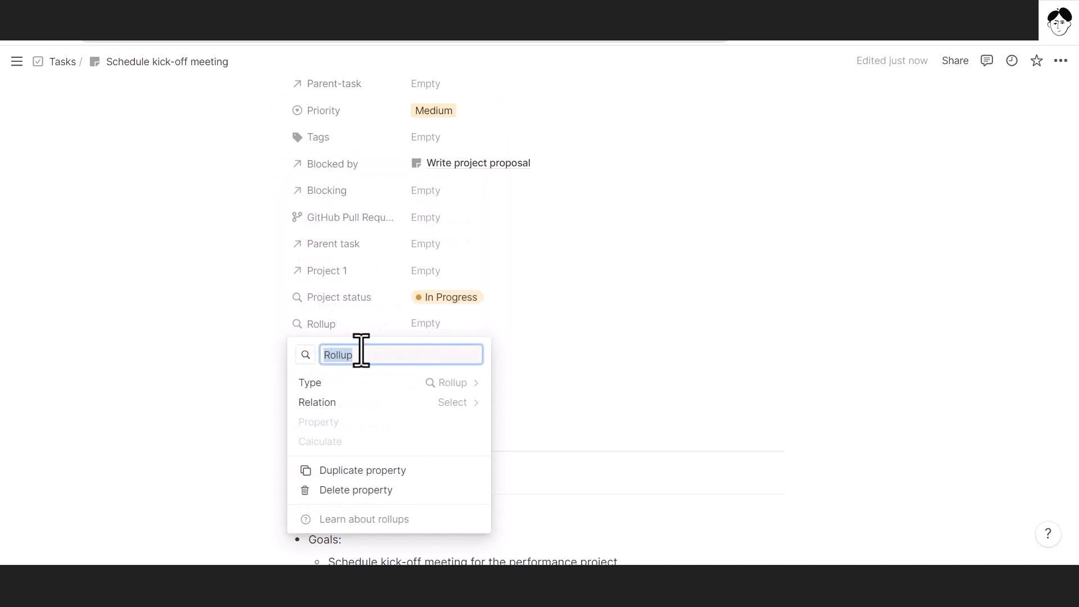
{"action": "type", "text": "projectStatus"}
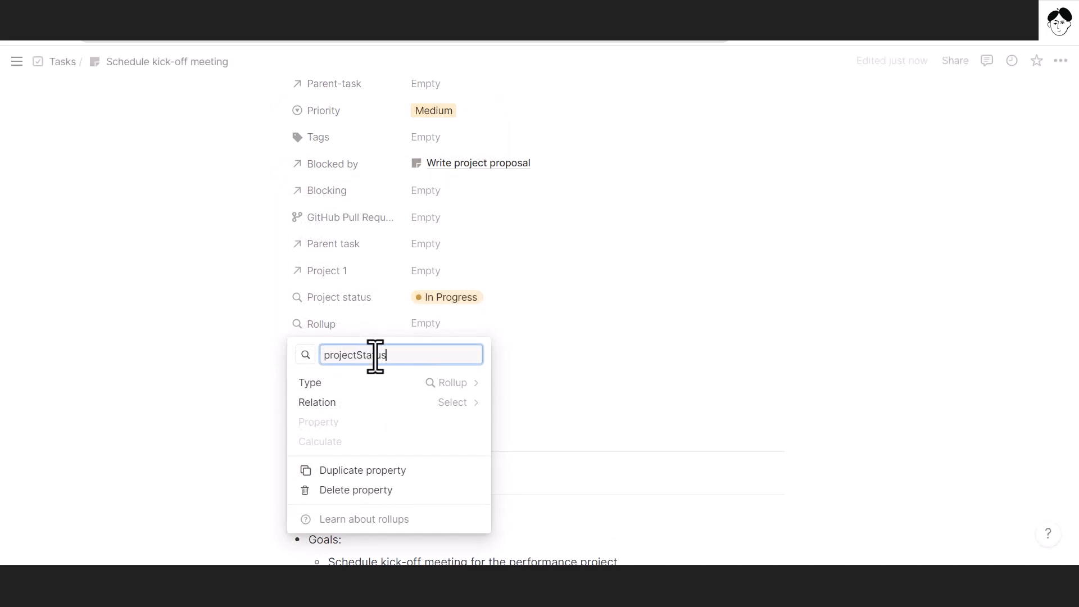
Configure the projectStatus rollup to use the Project 1 relation and pull in its Status property.
{"action": "left_click", "coordinate": [399, 409]}
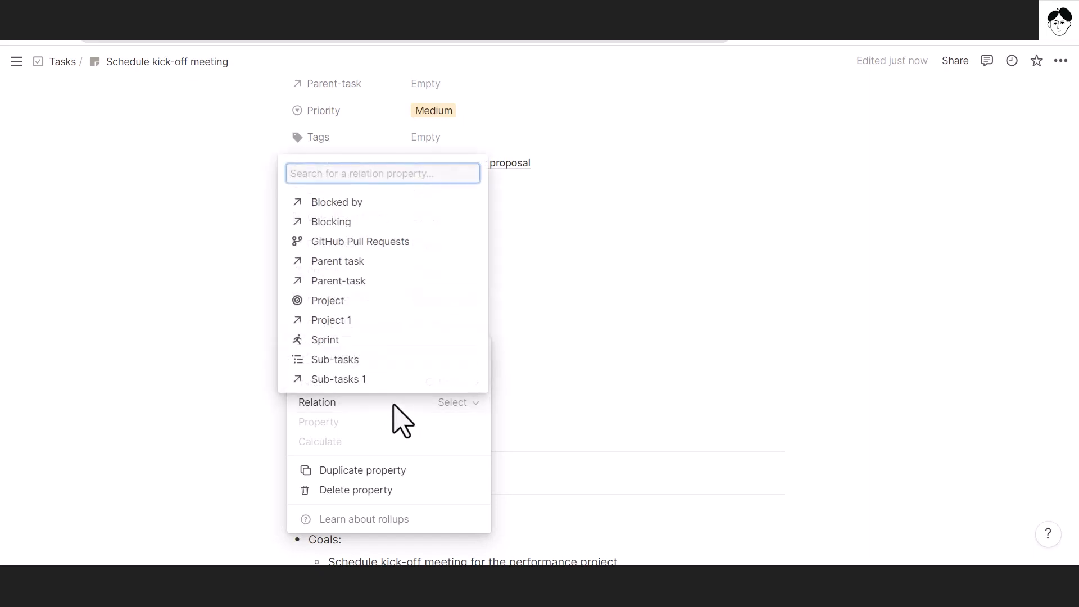
{"action": "left_click", "coordinate": [356, 321]}
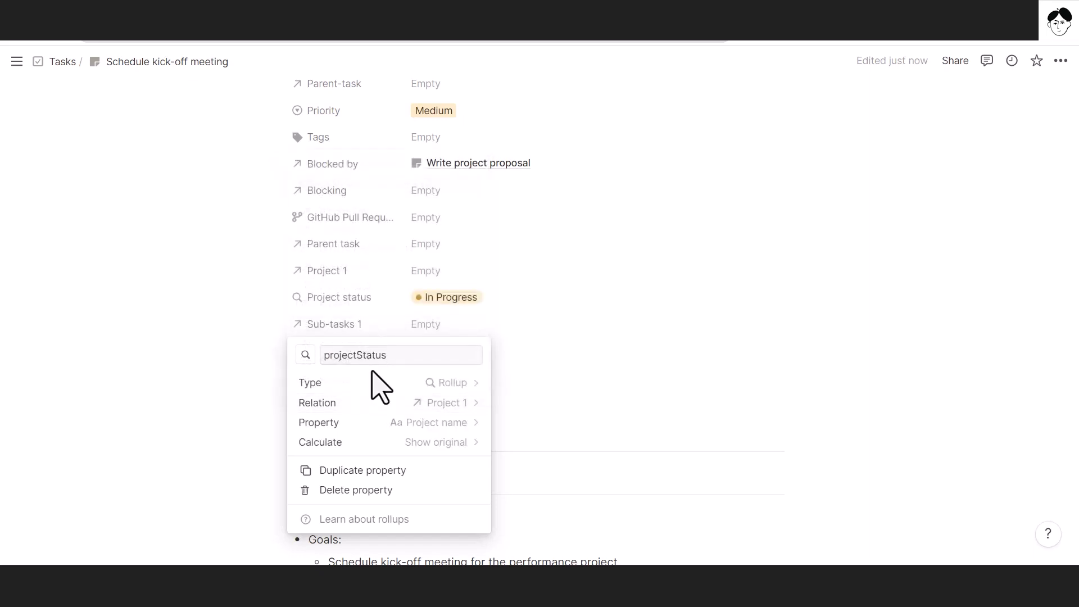
{"action": "left_click", "coordinate": [377, 430]}
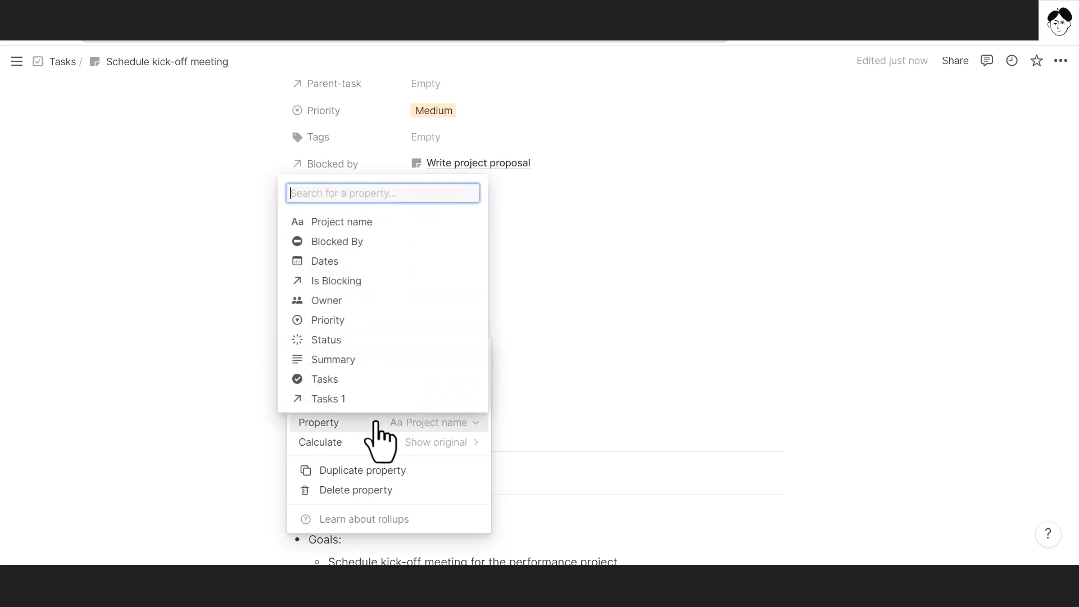
{"action": "left_click", "coordinate": [335, 342]}
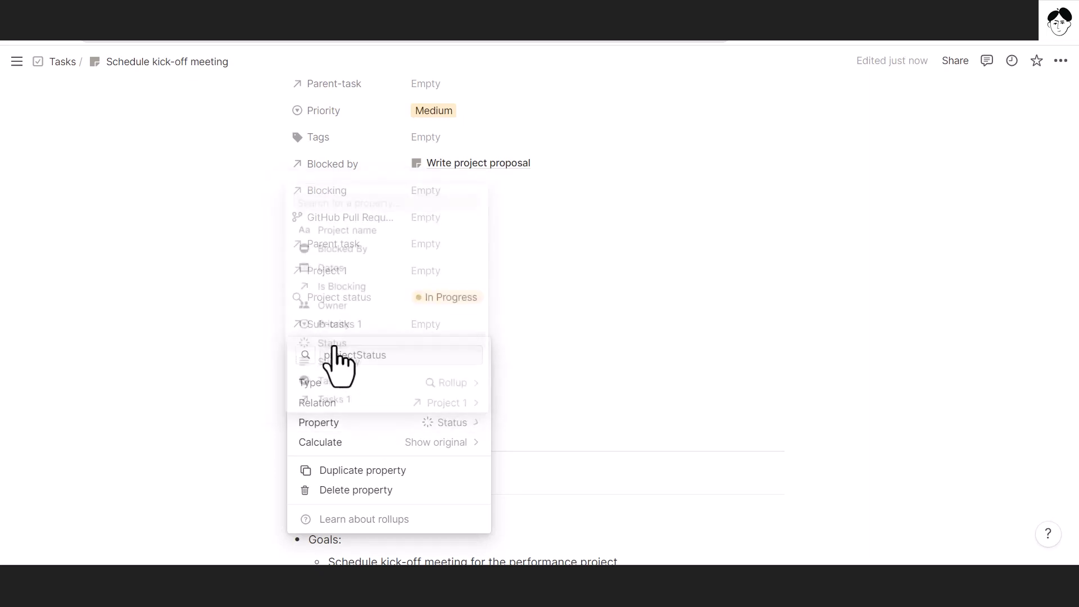
Try calculating projectStatus as Percent per group for Complete shown as a bar, and set the calculation back to Show original.
{"action": "left_click", "coordinate": [362, 443]}
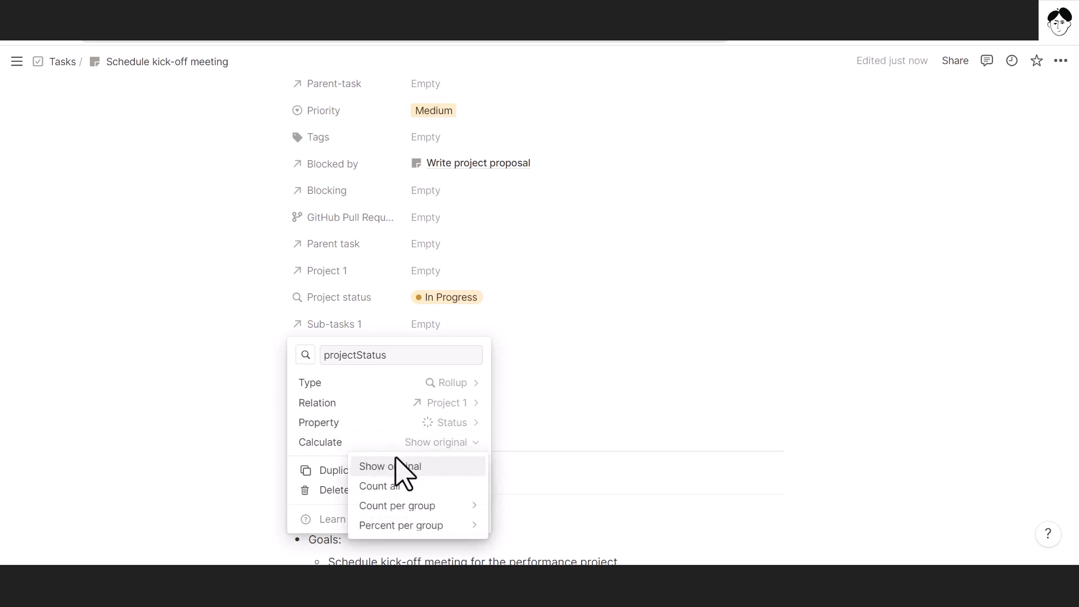
{"action": "mouse_move", "coordinate": [407, 526]}
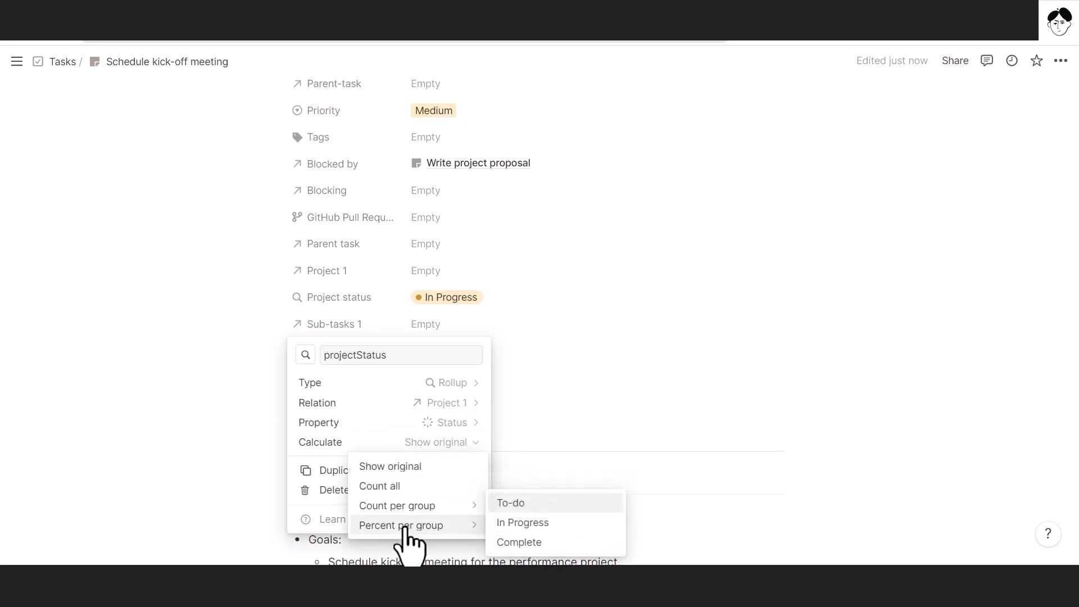
{"action": "left_click", "coordinate": [532, 543]}
{"action": "left_click", "coordinate": [372, 458]}
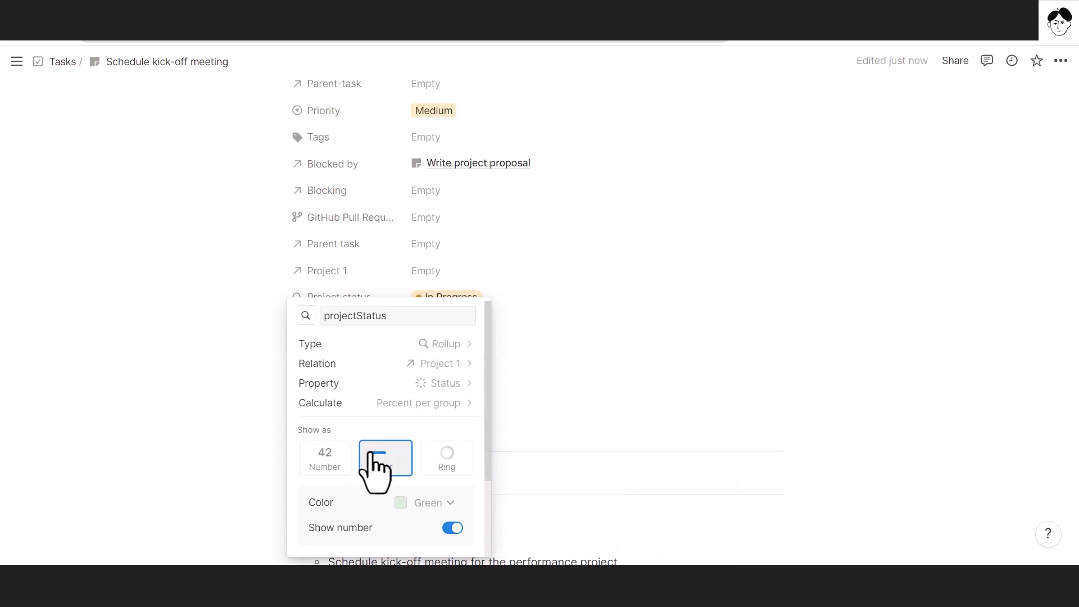
{"action": "left_click", "coordinate": [393, 404]}
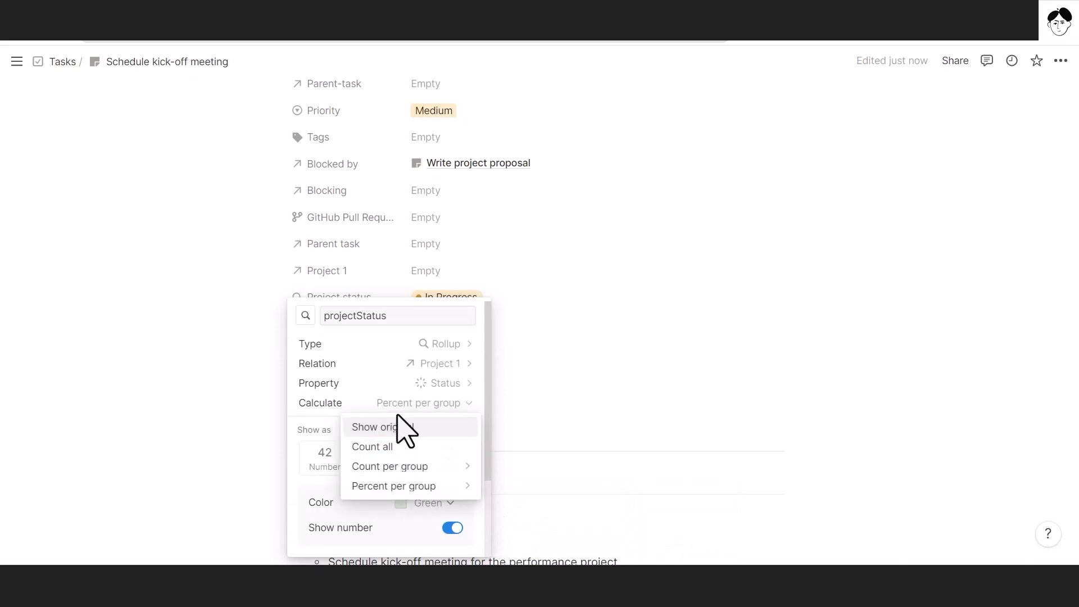
{"action": "left_click", "coordinate": [394, 427]}
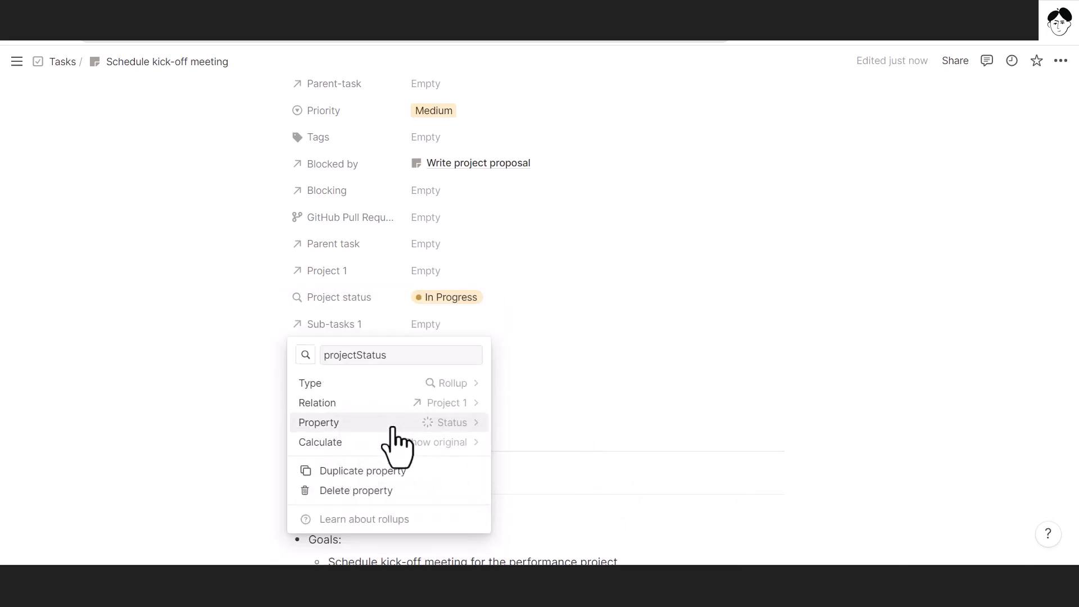
{"action": "left_click", "coordinate": [460, 328]}
Link Content Test (long-form) as the task's Project 1 and move the projectStatus property directly below Project 1.
{"action": "left_click", "coordinate": [435, 272]}
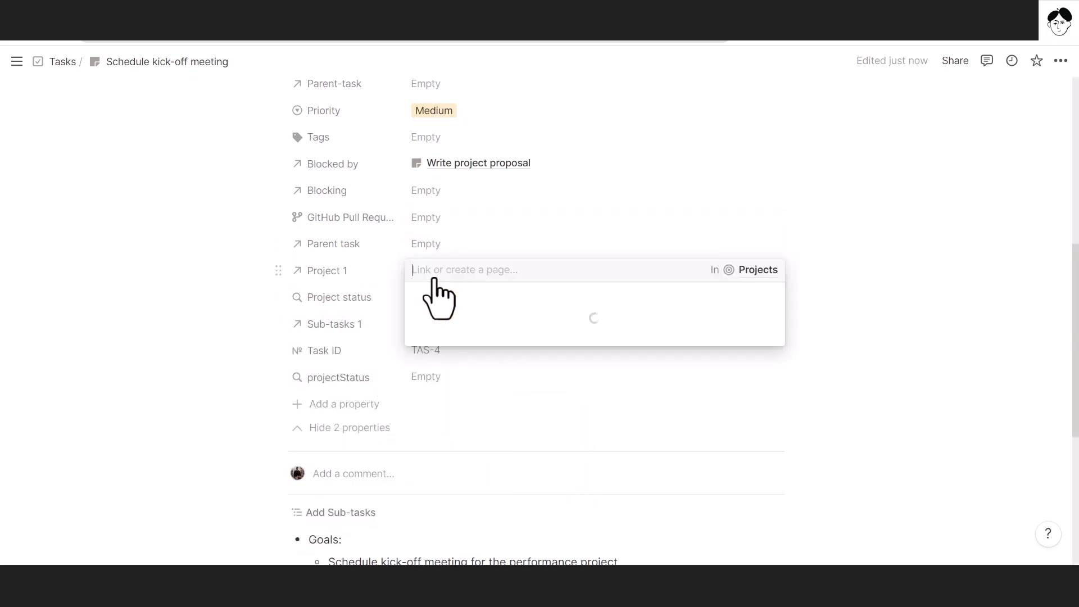
{"action": "left_click", "coordinate": [454, 316]}
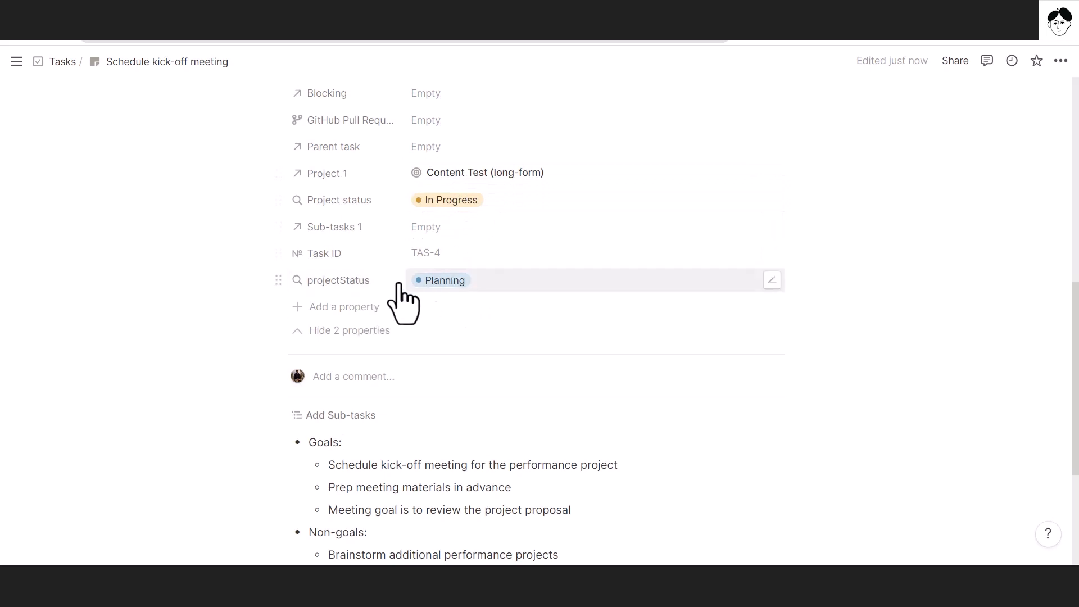
{"action": "left_click_drag", "start_coordinate": [399, 284], "coordinate": [388, 199]}
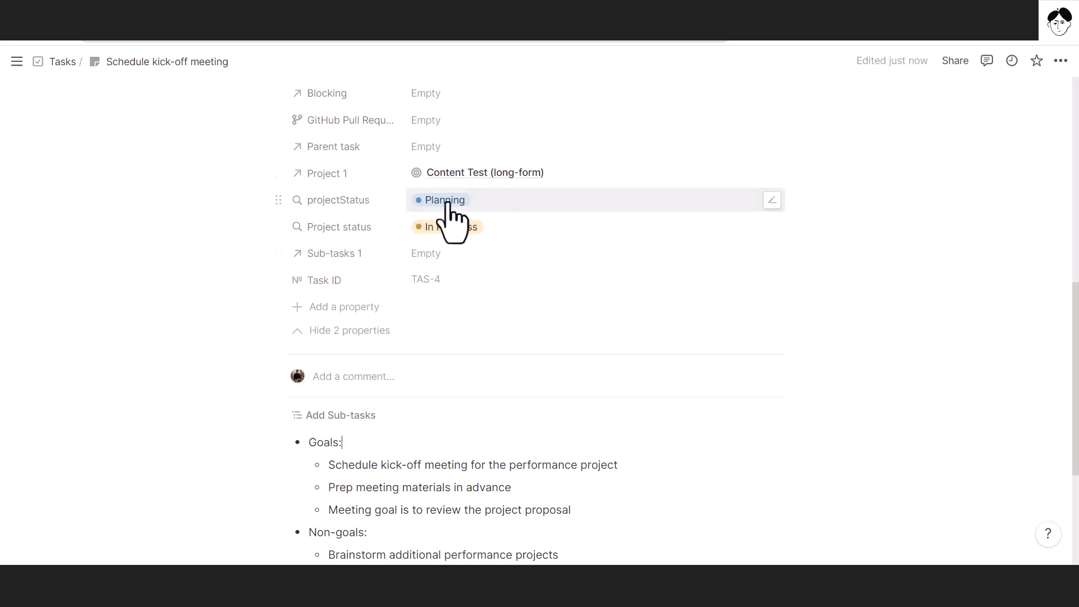
Compare the linked Content Test (long-form) project's Status with the task's rollup in a side peek, and return to the Tasks database.
{"action": "left_click", "coordinate": [462, 174]}
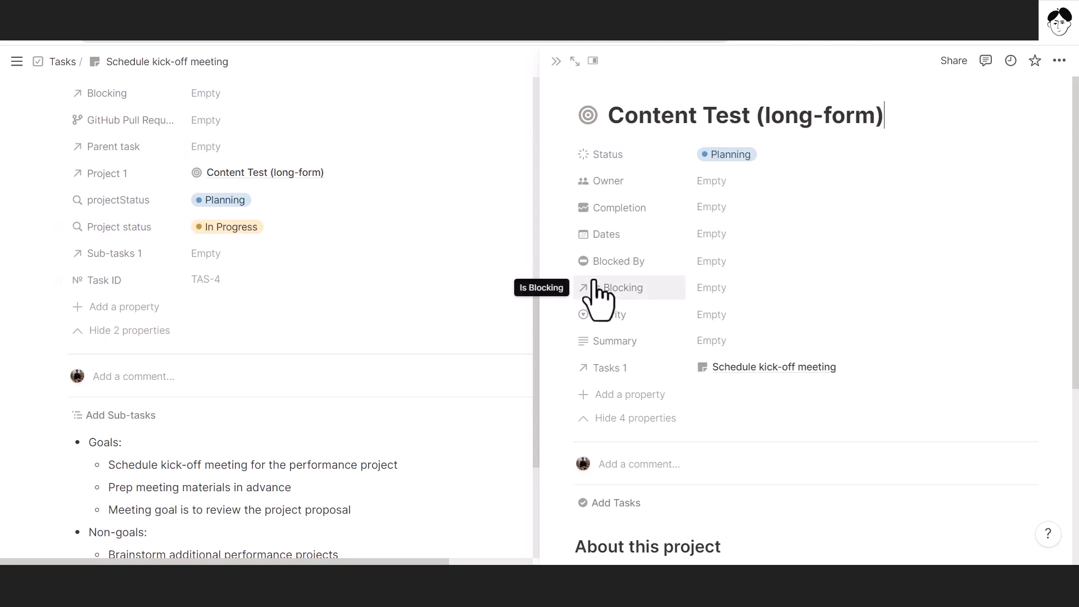
{"action": "left_click", "coordinate": [290, 235]}
{"action": "left_click", "coordinate": [289, 233]}
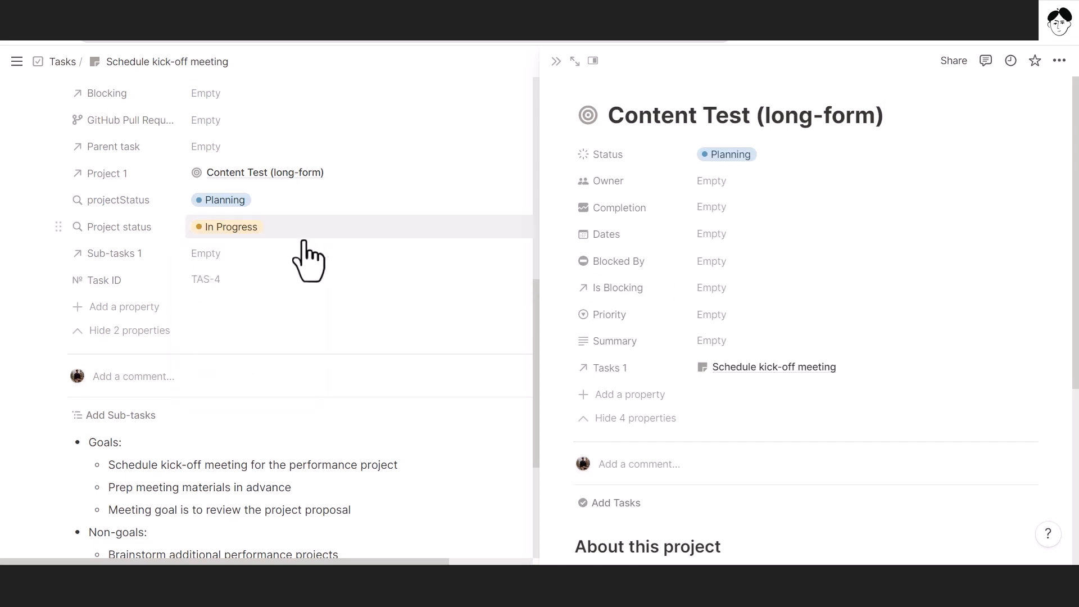
{"action": "left_click", "coordinate": [556, 61]}
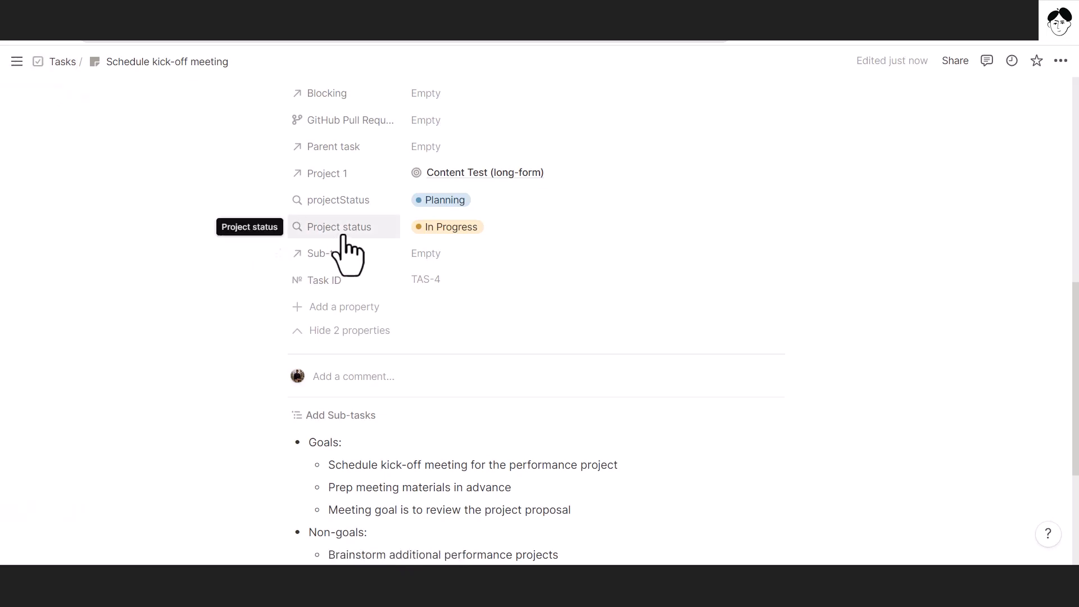
{"action": "left_click", "coordinate": [62, 61]}
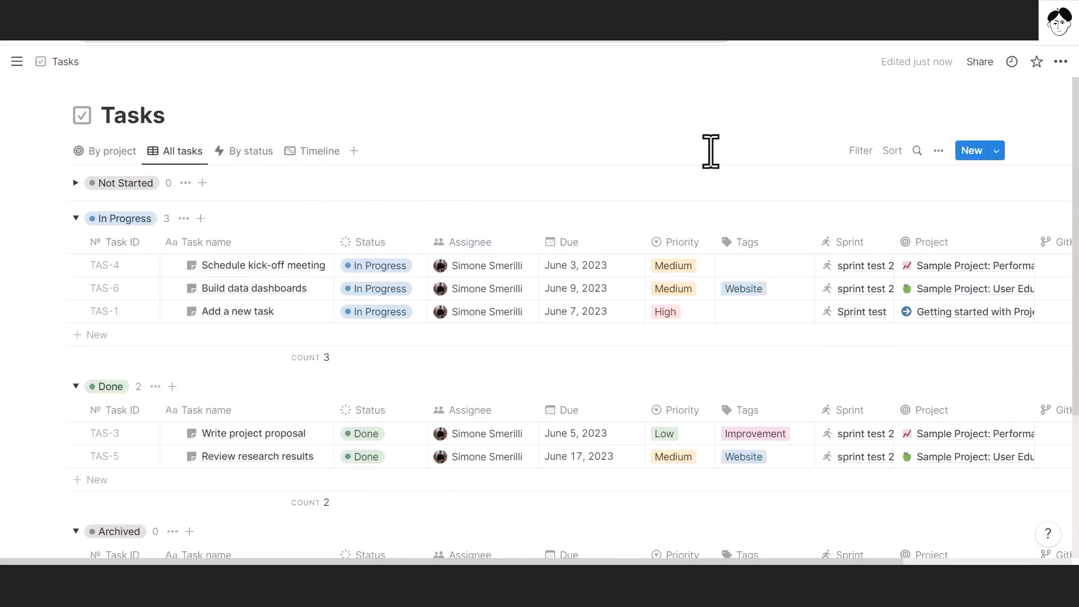